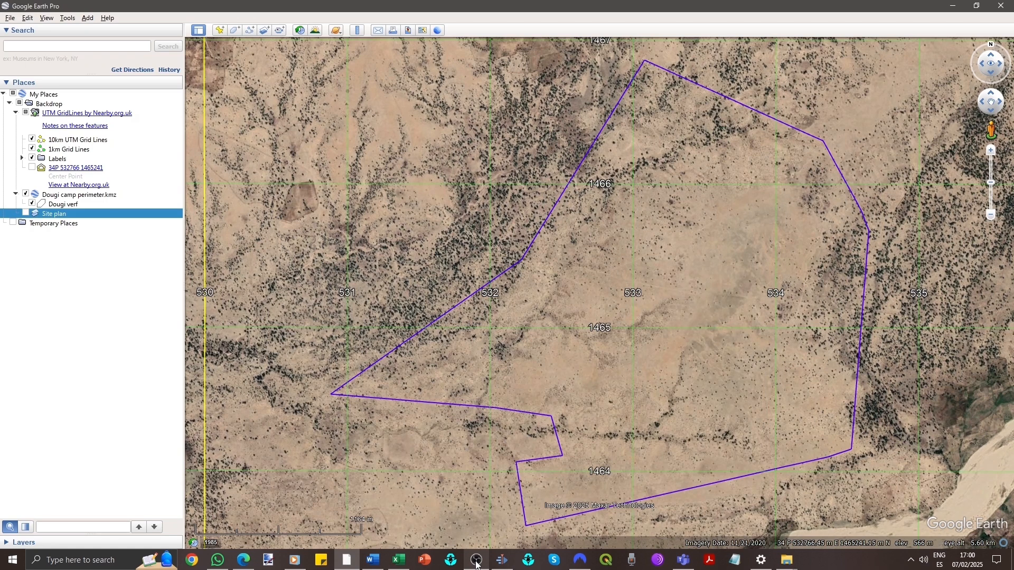
- Set the latitude/longitude display format to Decimal Degrees in the program options
left_click(68, 19)
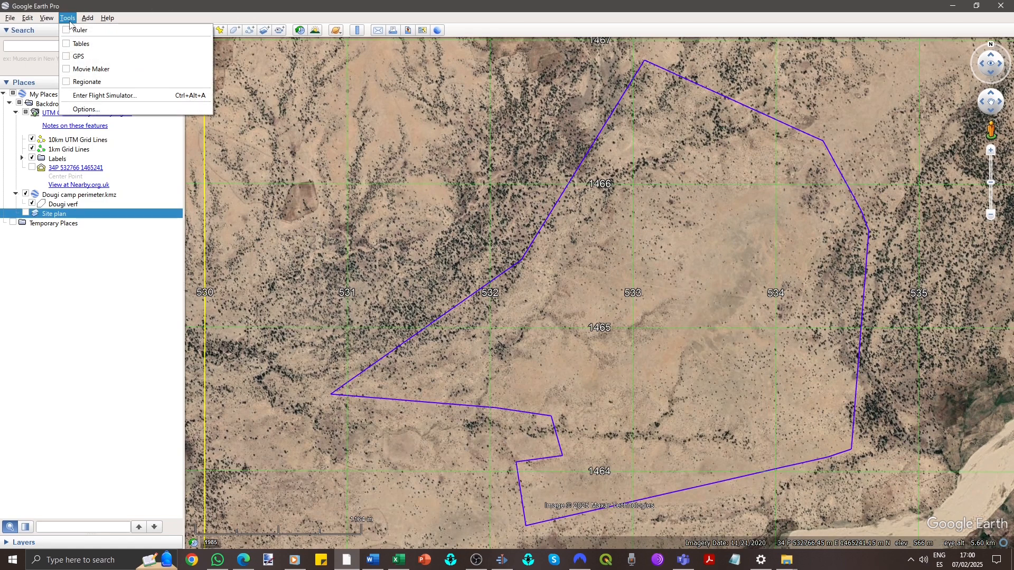
left_click(98, 109)
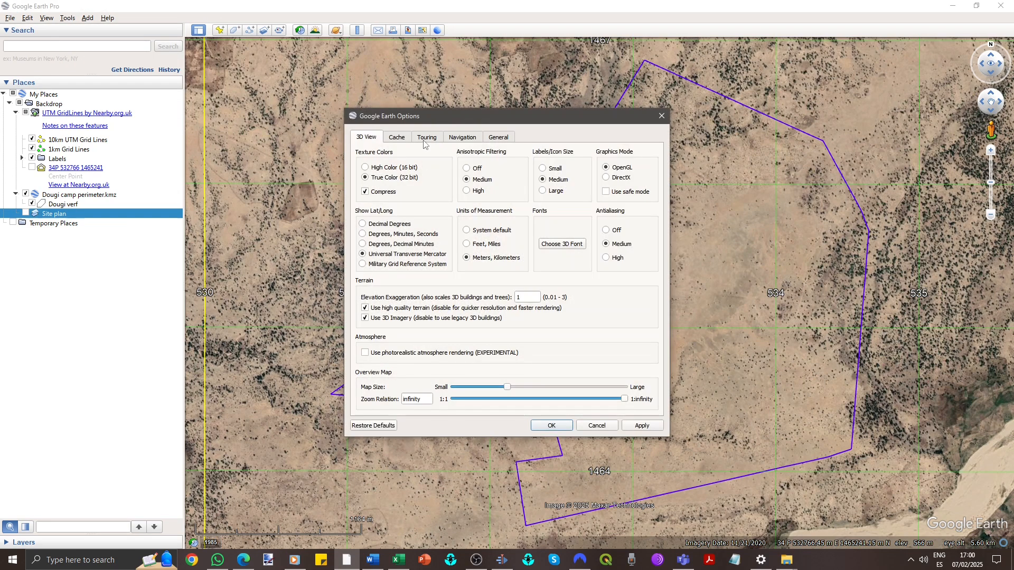
left_click(362, 225)
left_click(642, 427)
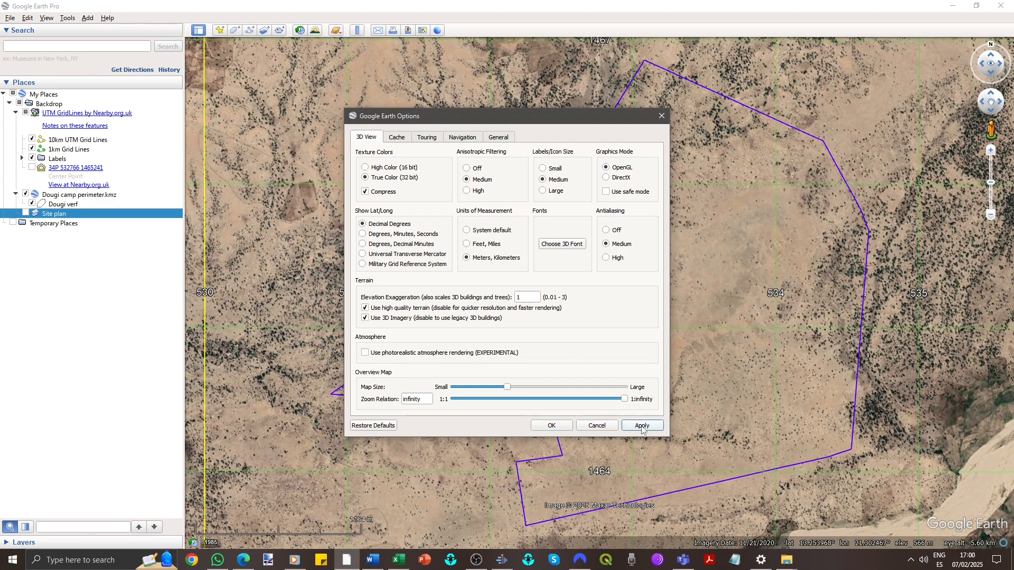
left_click(561, 428)
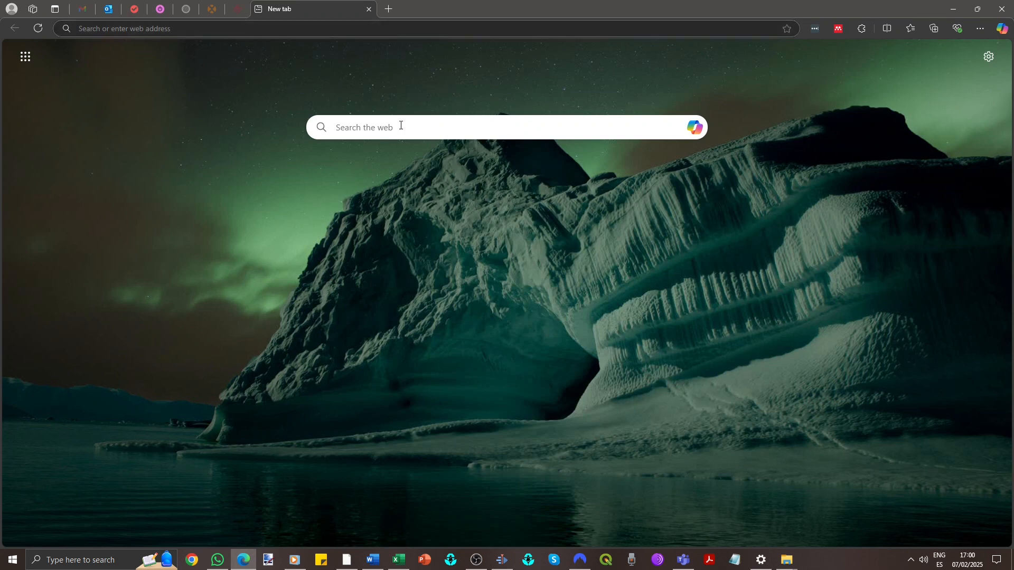
- In the web browser, search for "fabdem download" and open the FABDEM V1-2 dataset page on data.bris
left_click(400, 125)
type("Fabdem")
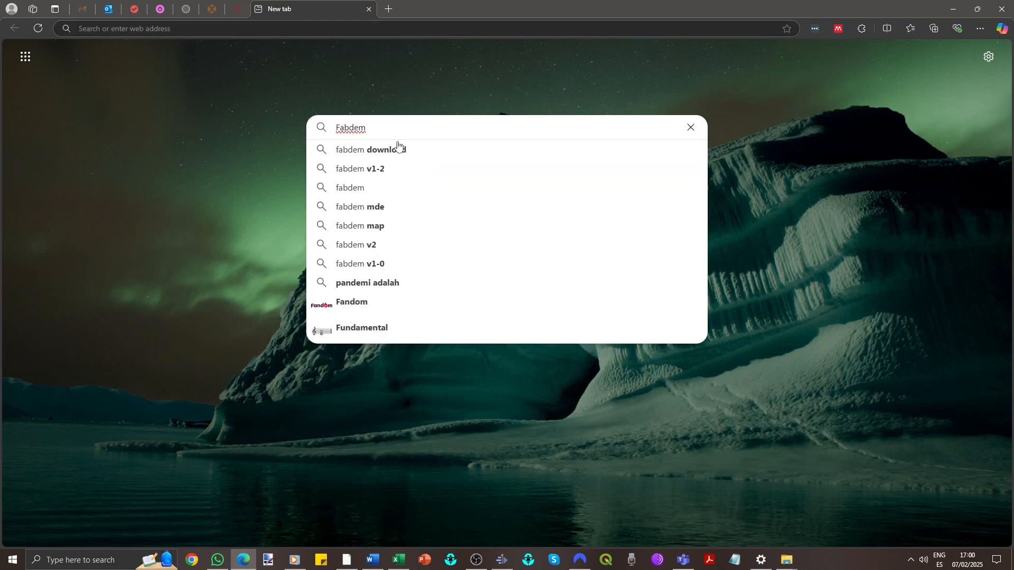
left_click(397, 147)
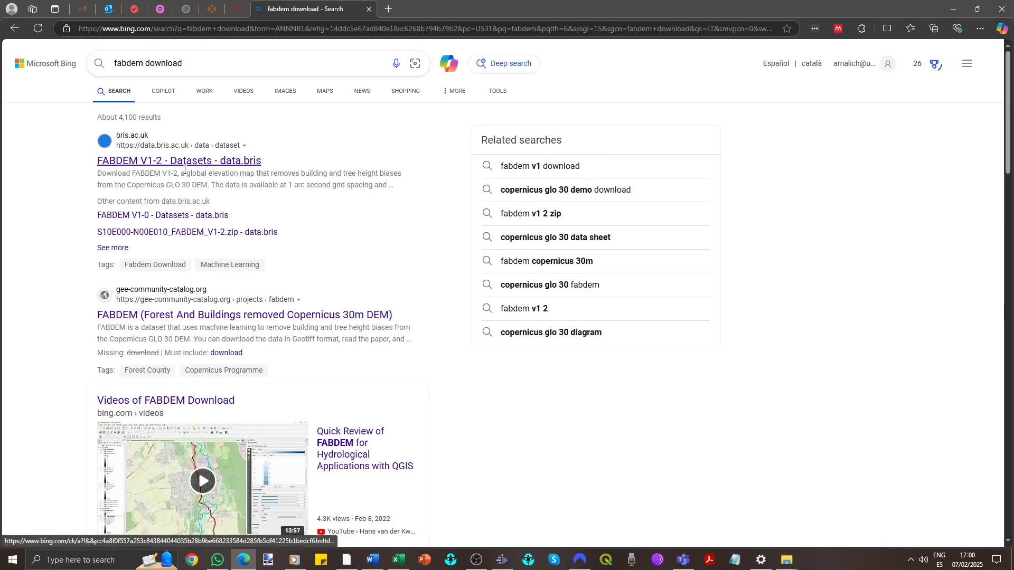
left_click(233, 160)
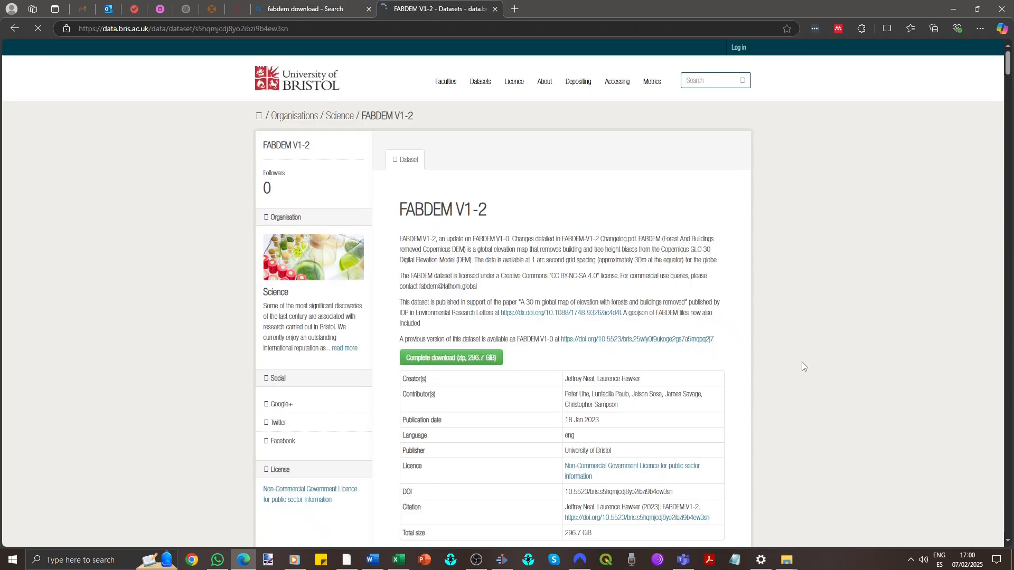
- Find the tile archive N10E020-N20E030_FABDEM_V1-2.zip among the data resources and download it
scroll(682, 365, "down", 4)
scroll(682, 364, "down", 4)
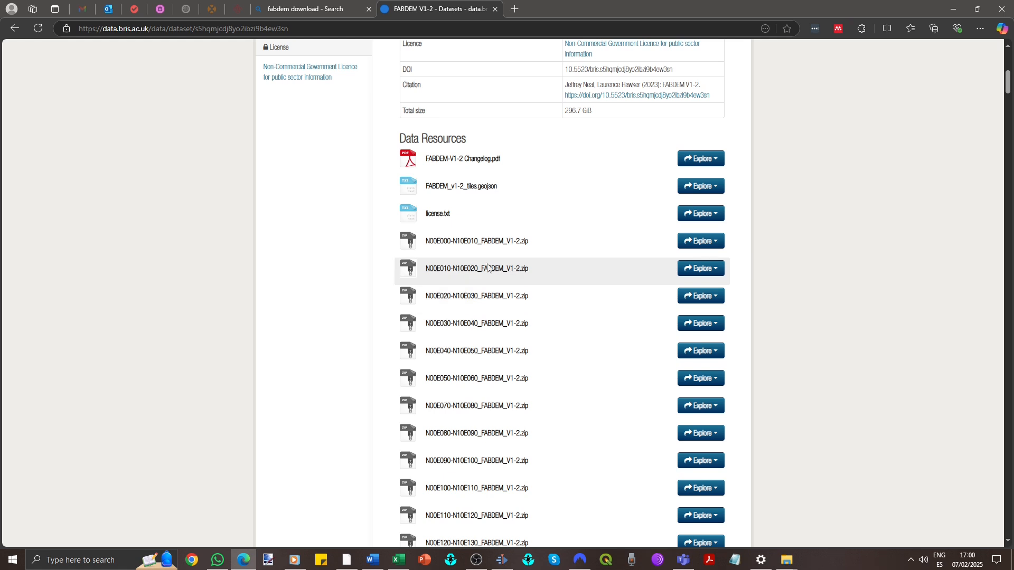
left_click(348, 561)
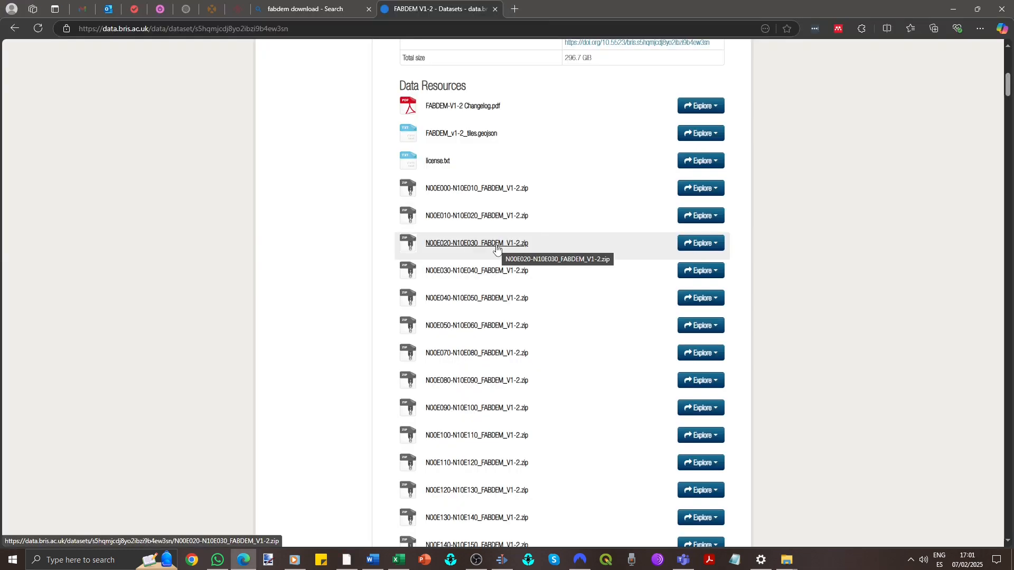
scroll(429, 450, "down", 2)
scroll(433, 464, "down", 2)
scroll(440, 481, "down", 9)
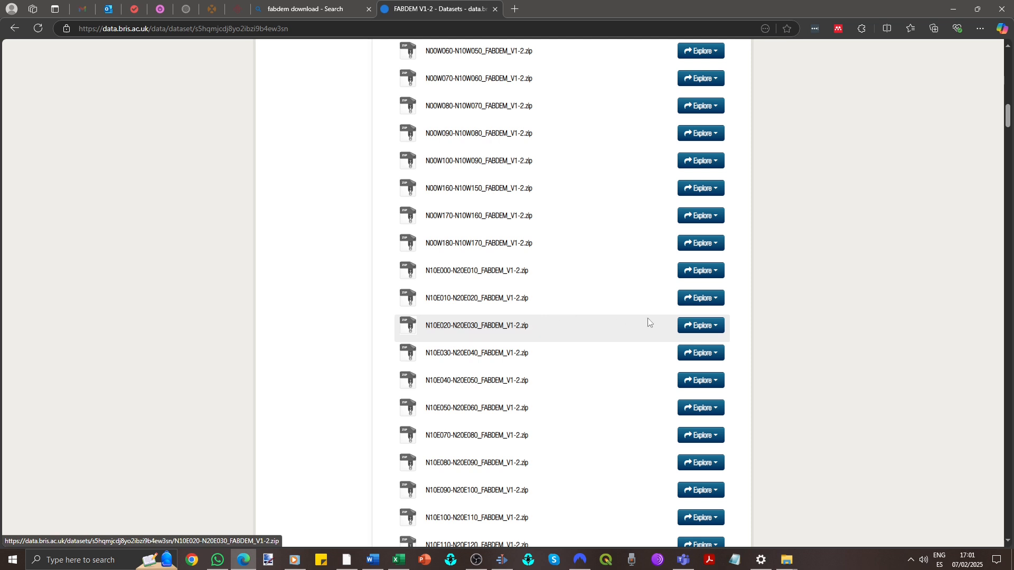
left_click(711, 328)
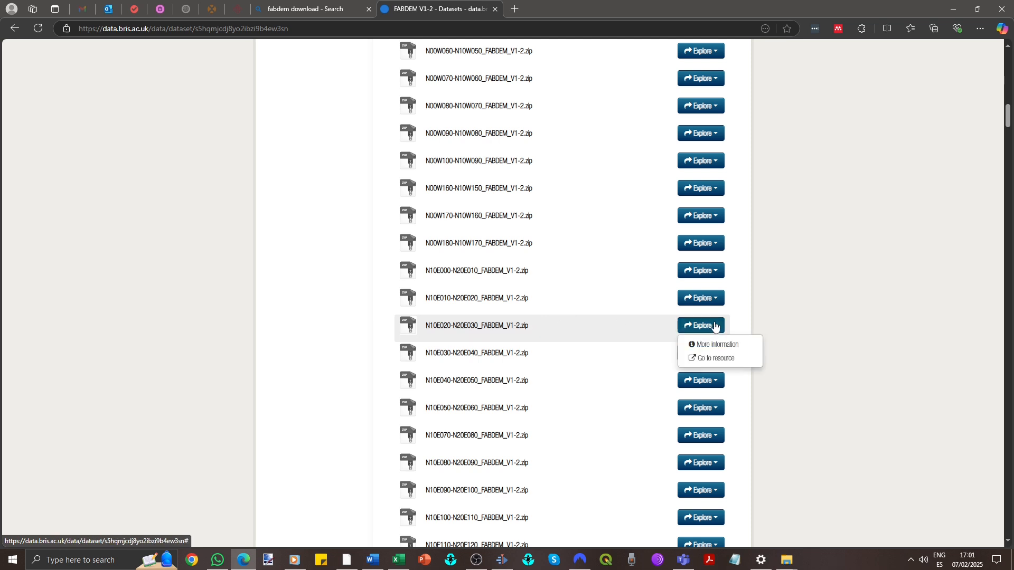
left_click(721, 359)
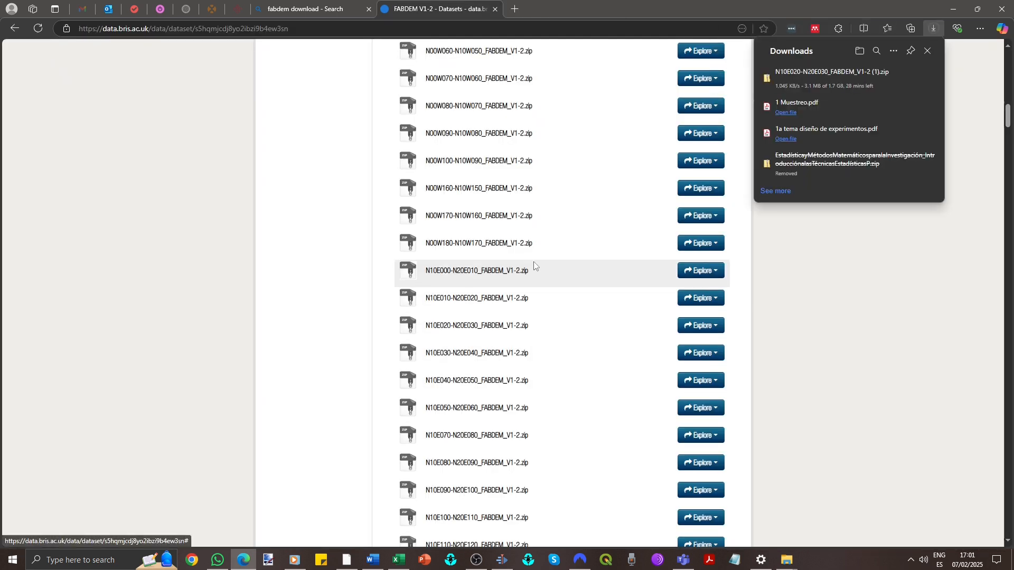
mouse_move(891, 92)
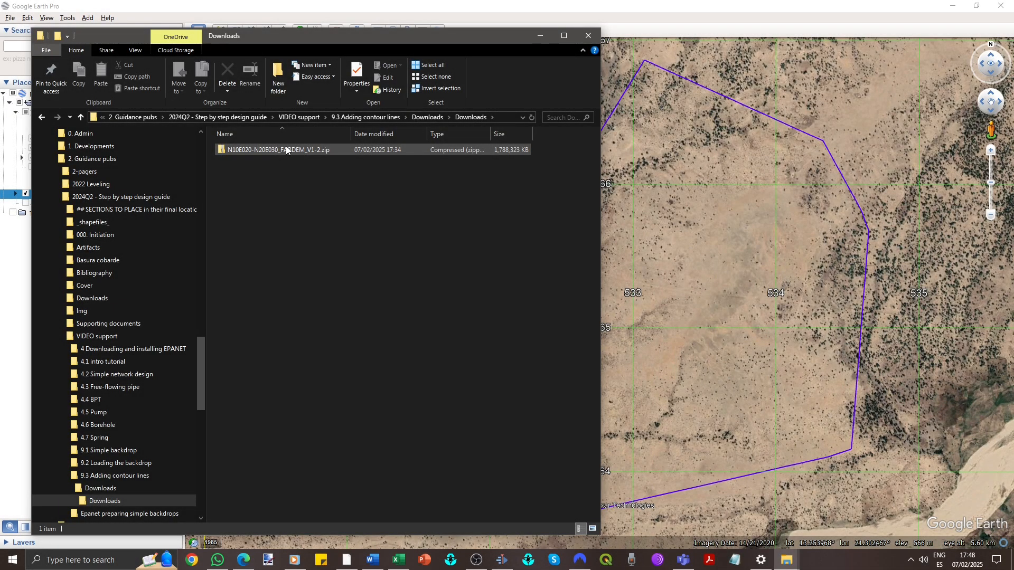
- Open the downloaded N10E020-N20E030_FABDEM_V1-2.zip in File Explorer and select the tile N13E021_FABDEM_V1-2.tif
double_click(286, 150)
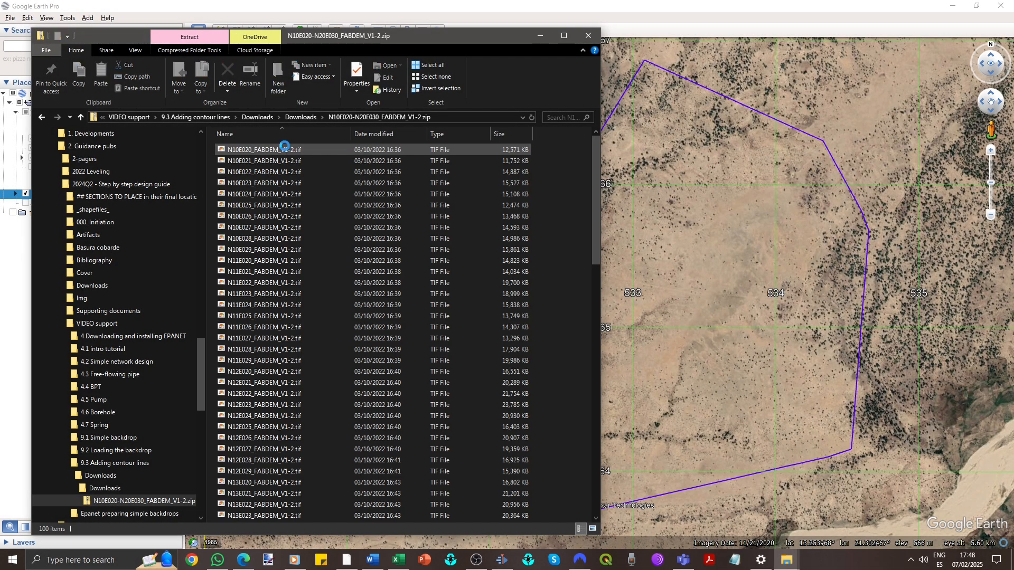
scroll(288, 158, "down", 1)
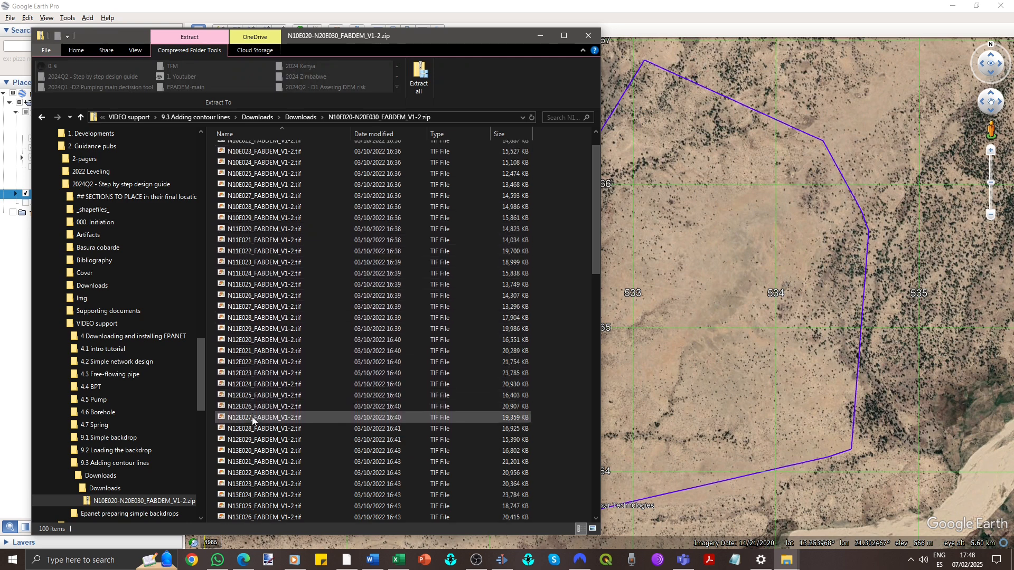
left_click(247, 466)
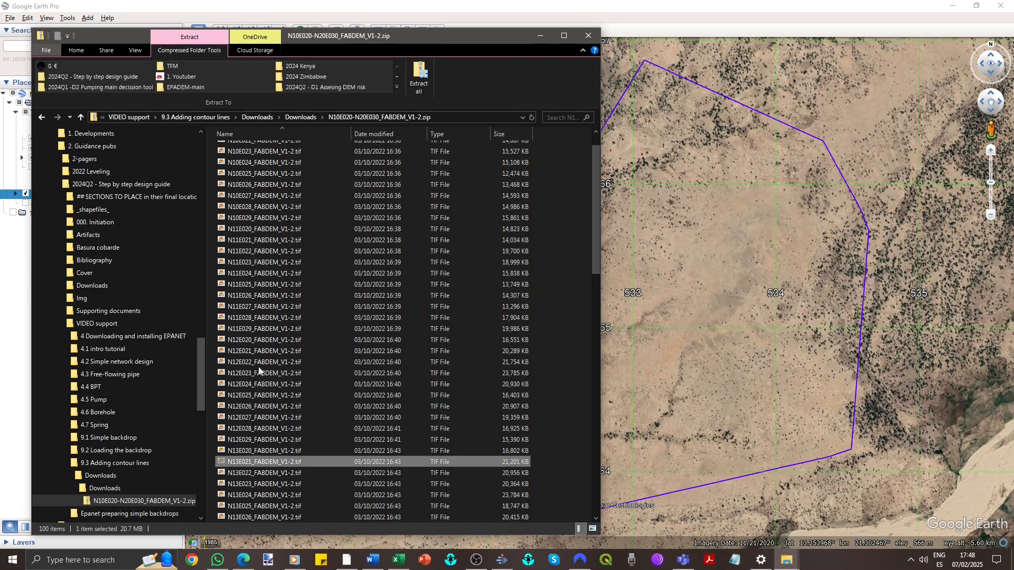
left_click(860, 551)
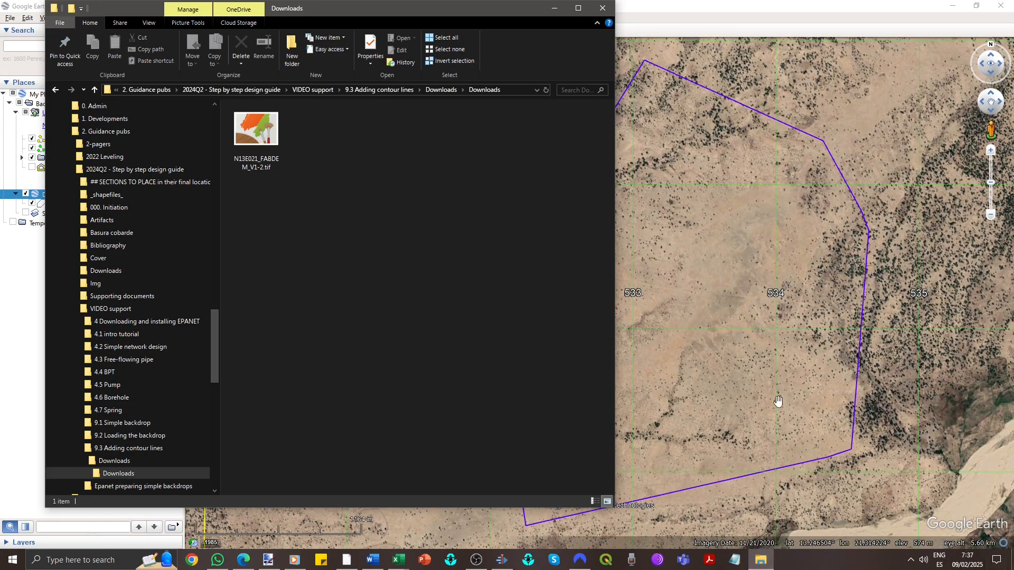
- Switch to QGIS, create a new project and add N13E021_FABDEM_V1-2.tif from the Downloads folder as a layer
left_click(606, 561)
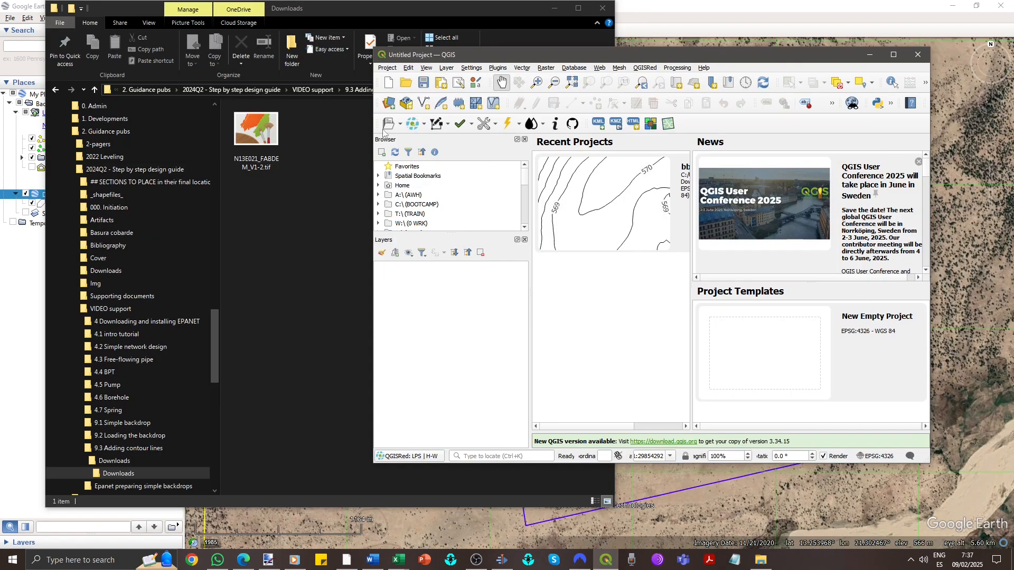
left_click(386, 86)
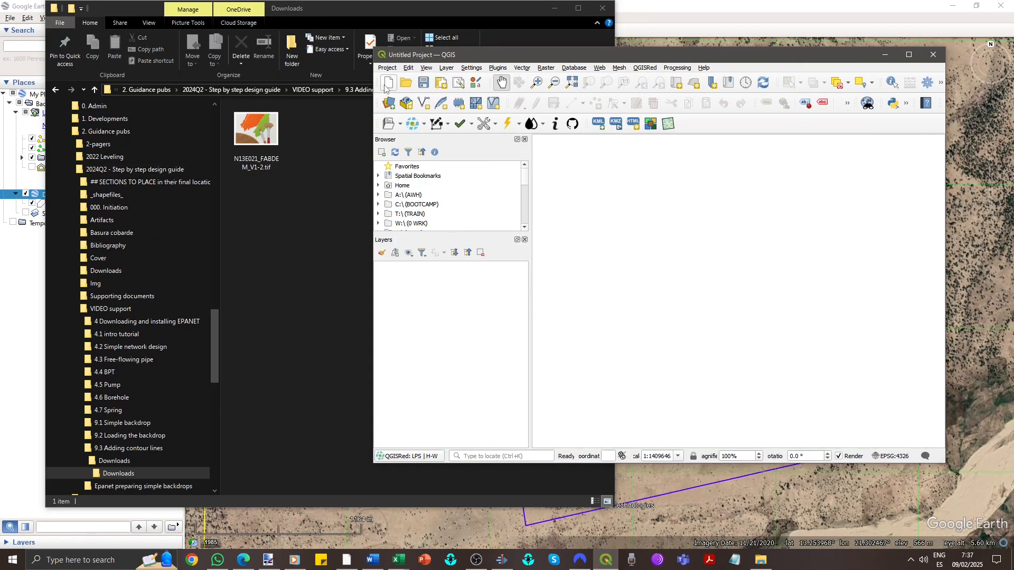
left_click(277, 159)
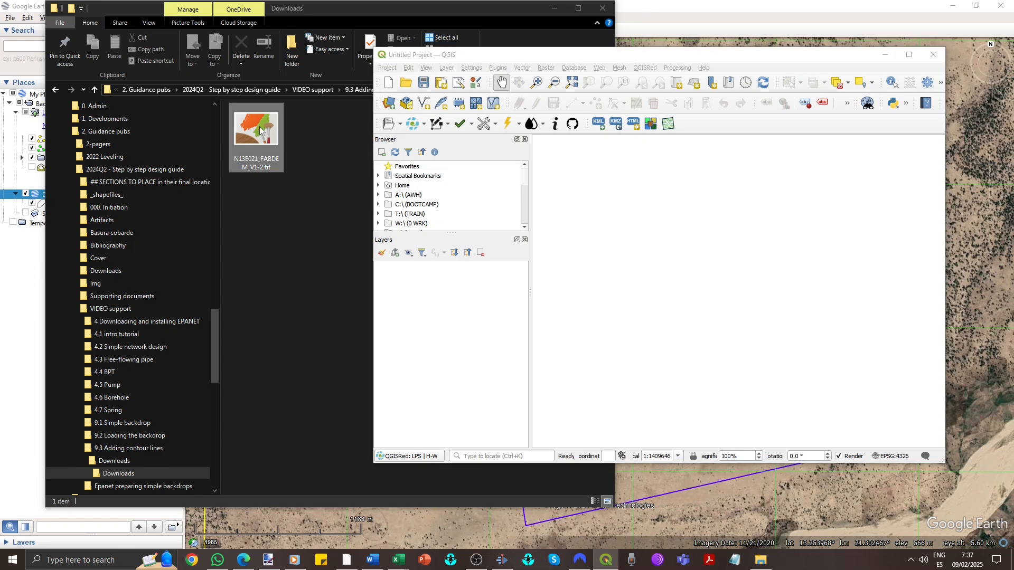
left_click_drag(257, 156, 644, 258)
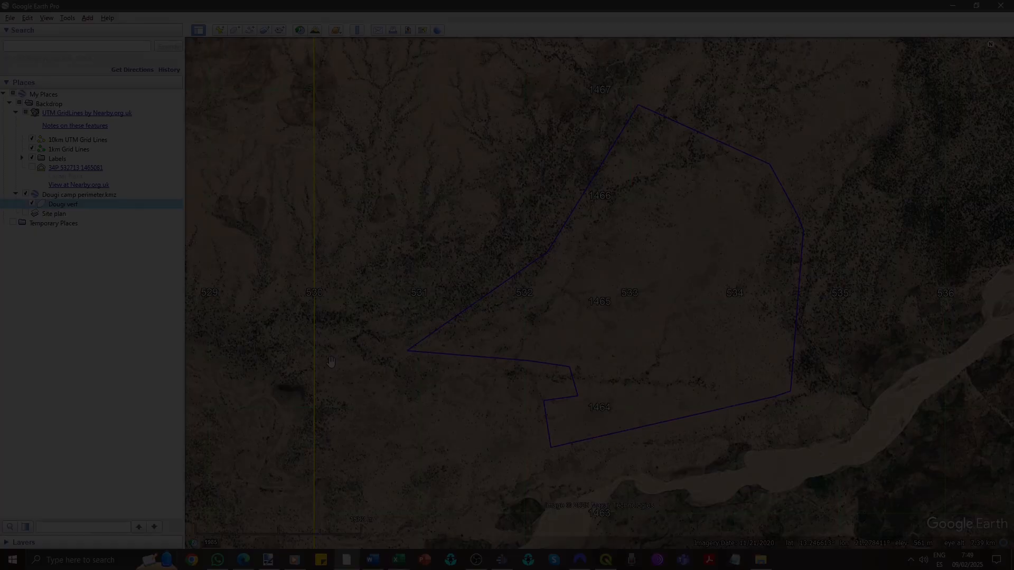
- In Google Earth Pro, draw a rectangular polygon around the camp perimeter, between grid lines 530 and 537 east and 1462 and 1468 north
scroll(551, 312, "down", 1)
scroll(550, 312, "down", 1)
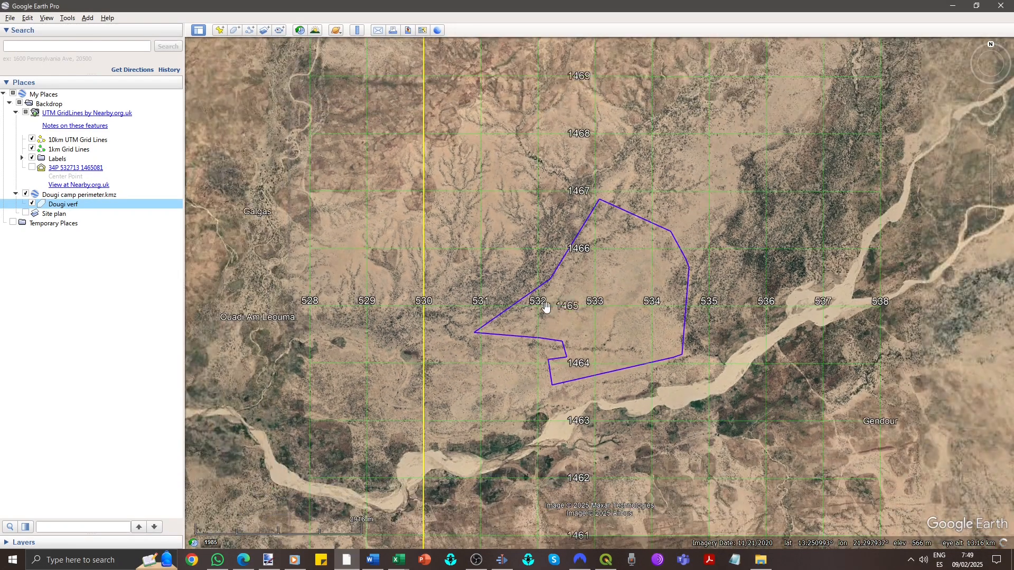
left_click(234, 30)
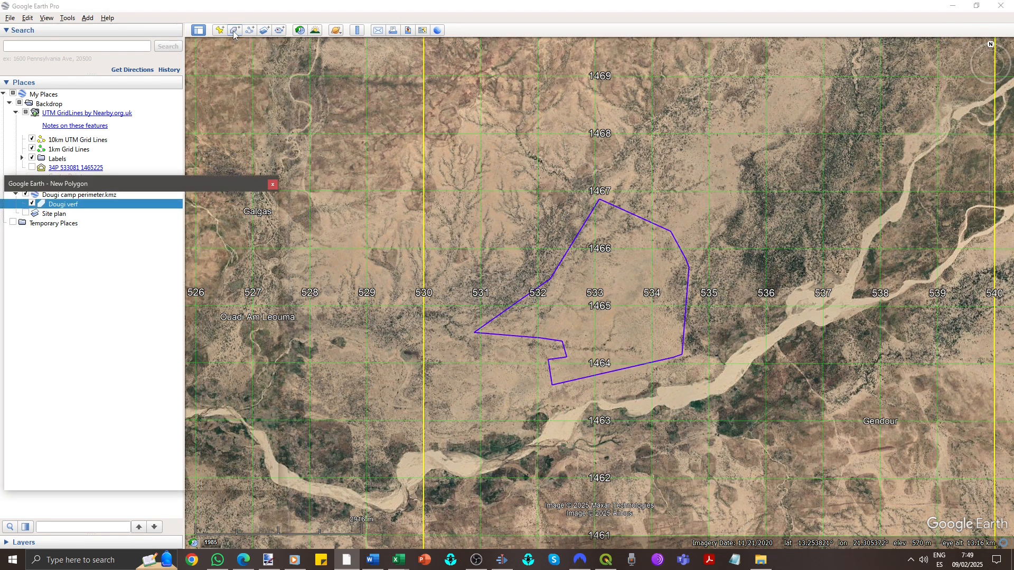
left_click(424, 133)
left_click(823, 134)
left_click(823, 477)
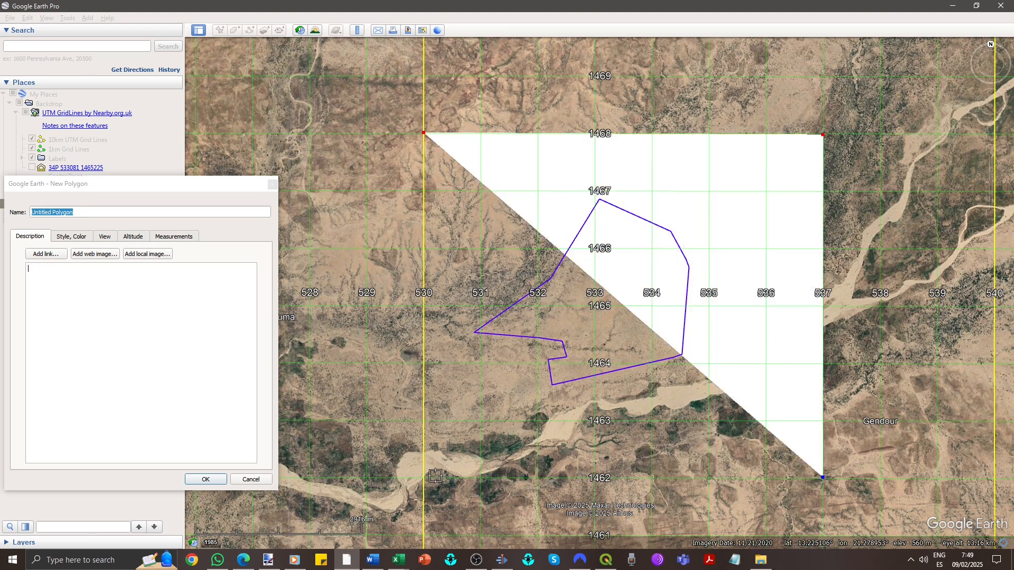
left_click(424, 478)
- Name the polygon "Dougi cropping limits" and save it as Dougi cropping limits.kmz in the Downloads folder
type("Dougi cropping limits")
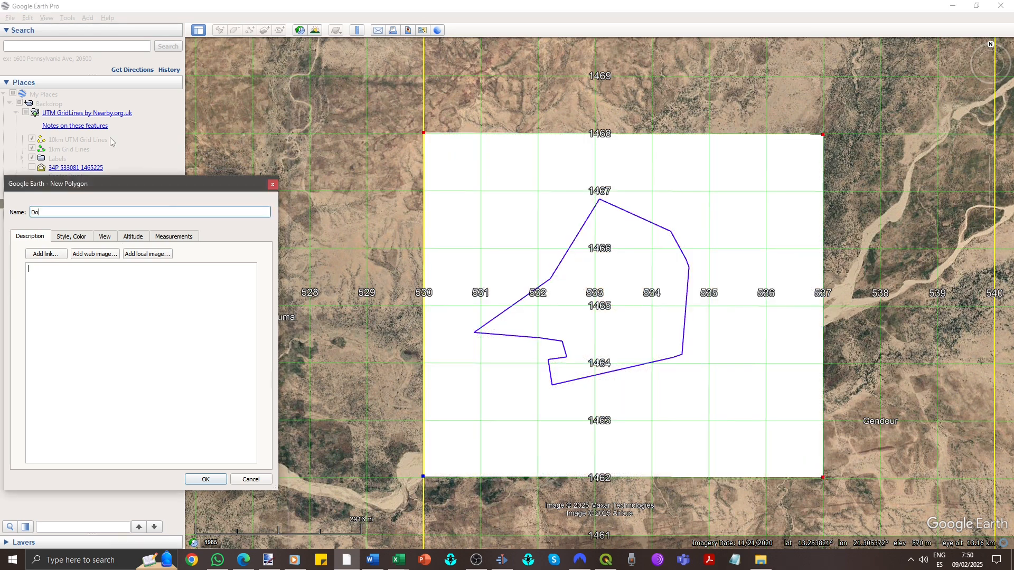
key("Tab")
left_click(214, 481)
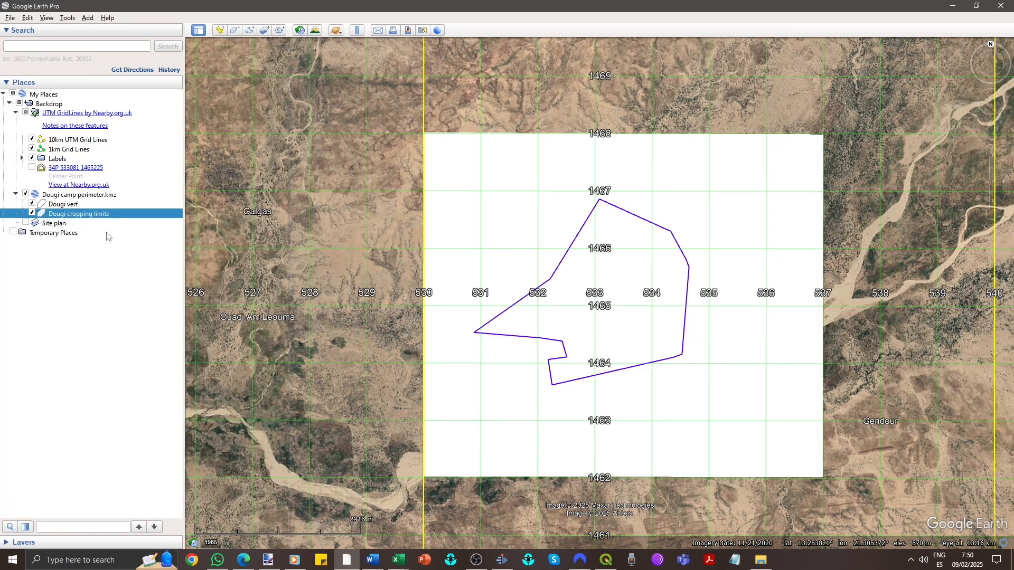
right_click(95, 217)
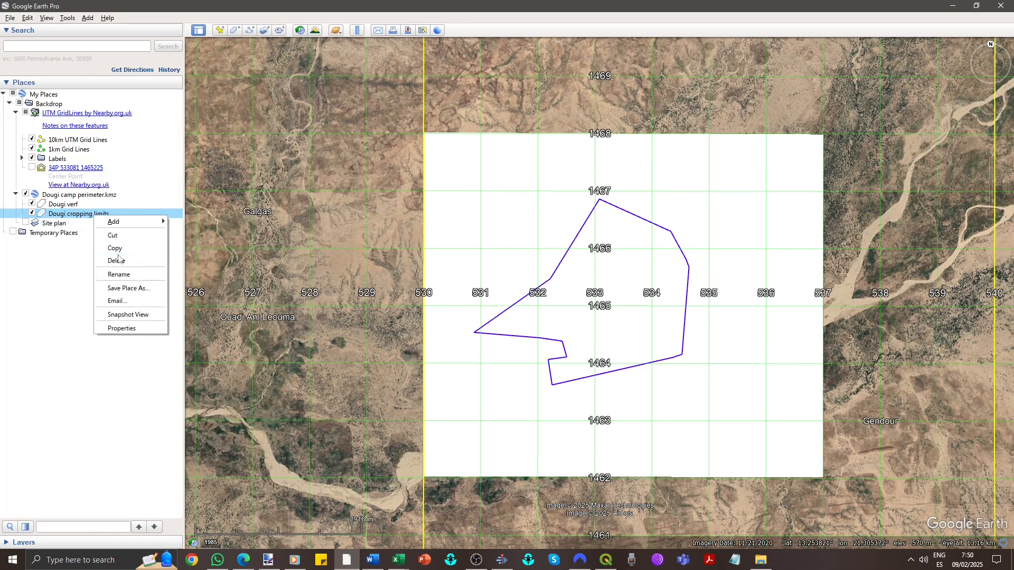
left_click(127, 288)
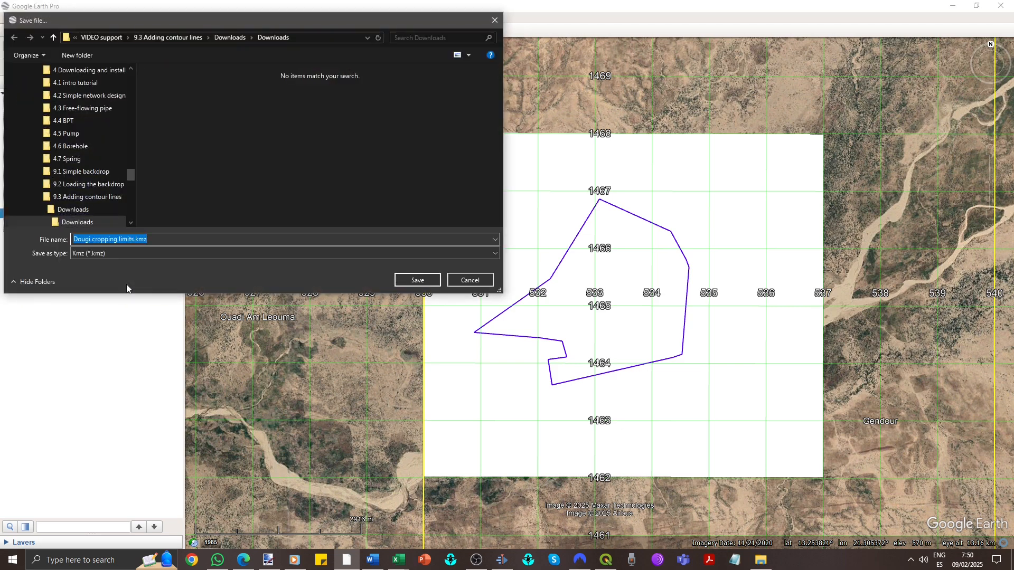
left_click(418, 280)
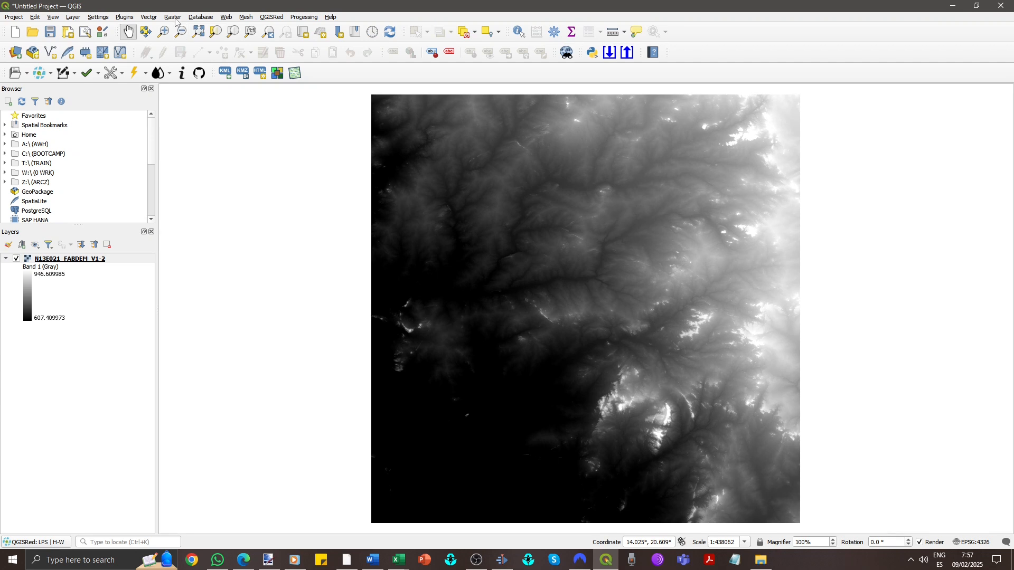
- In QGIS, start Clip Raster by Mask Layer on N13E021_FABDEM_V1-2 and choose Dougi cropping limits.kmz as the mask layer file
left_click(174, 18)
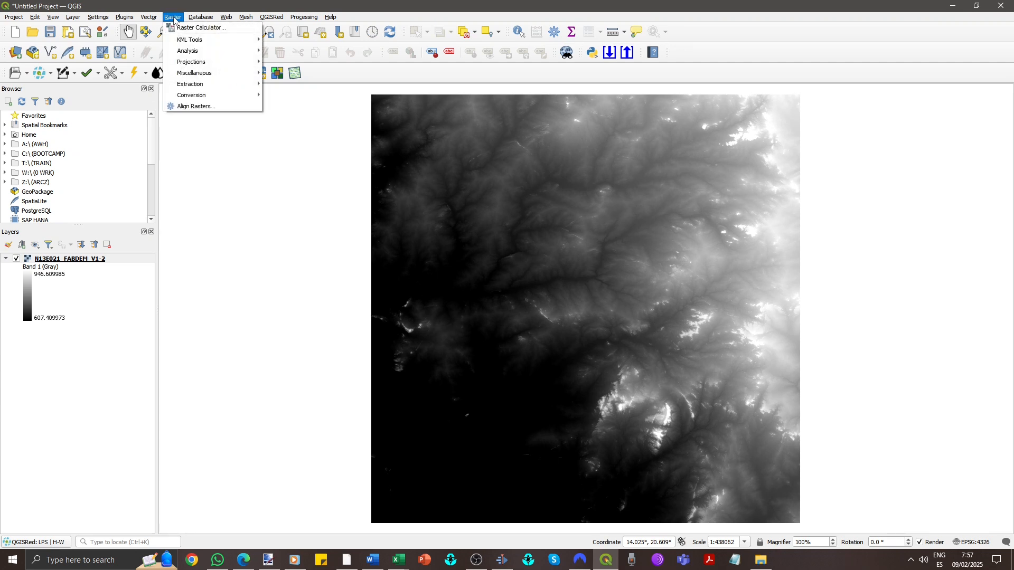
mouse_move(192, 85)
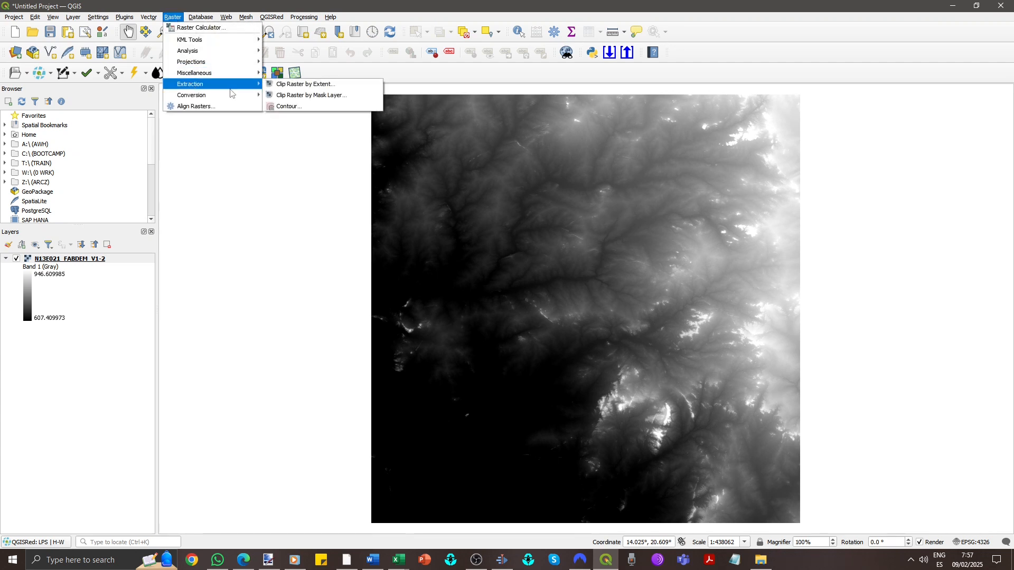
left_click(316, 98)
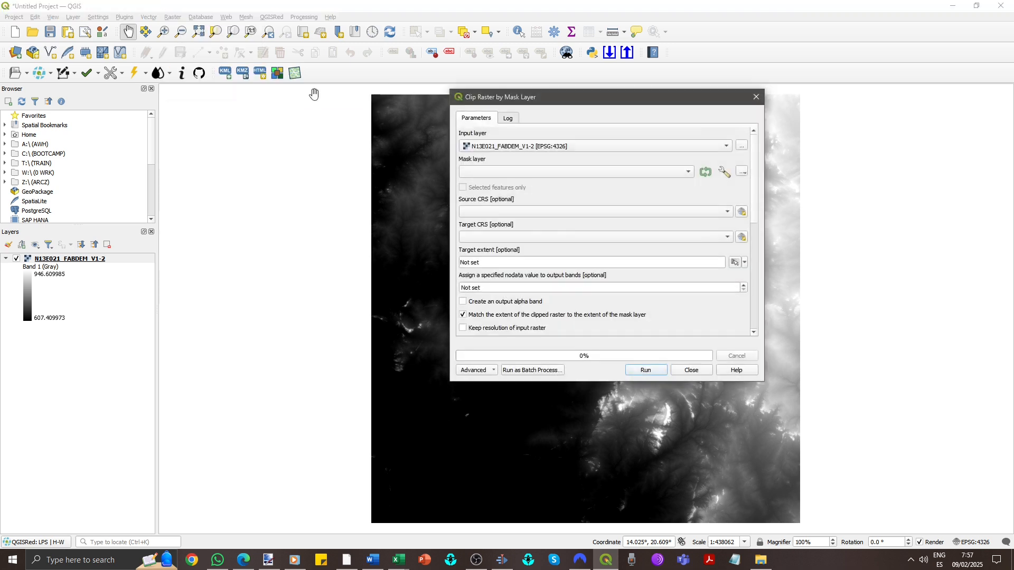
left_click(743, 173)
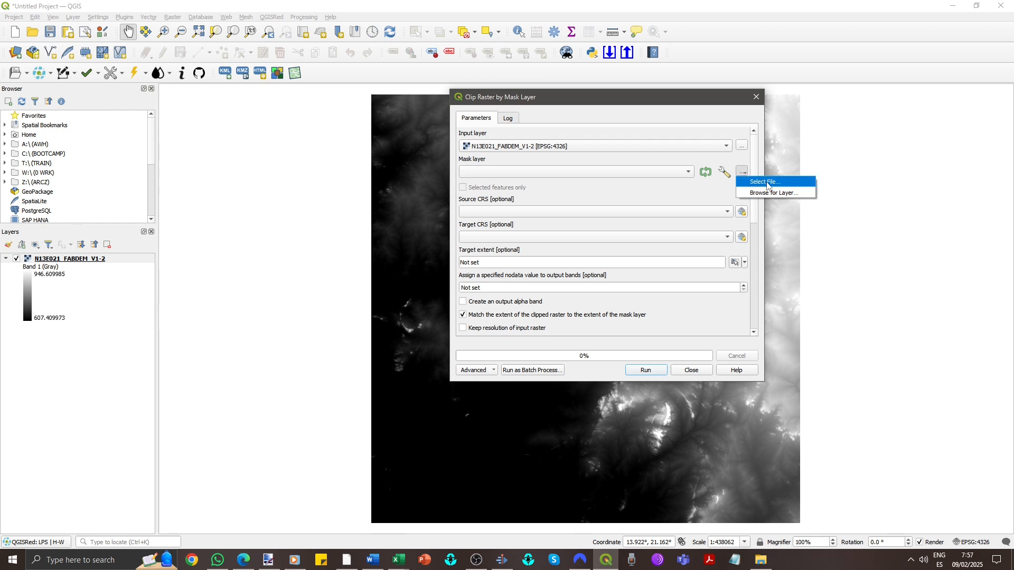
left_click(767, 186)
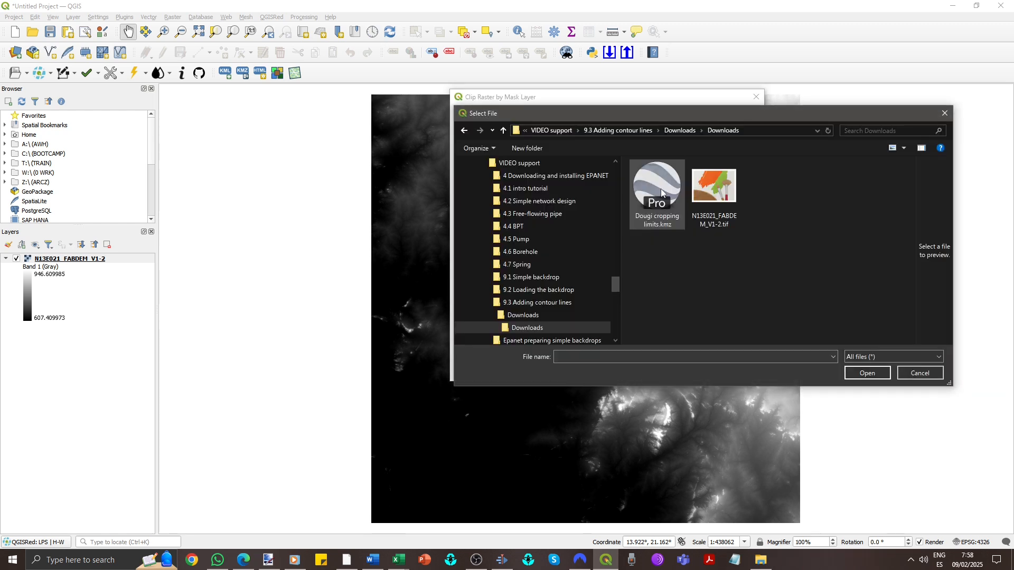
left_click(869, 373)
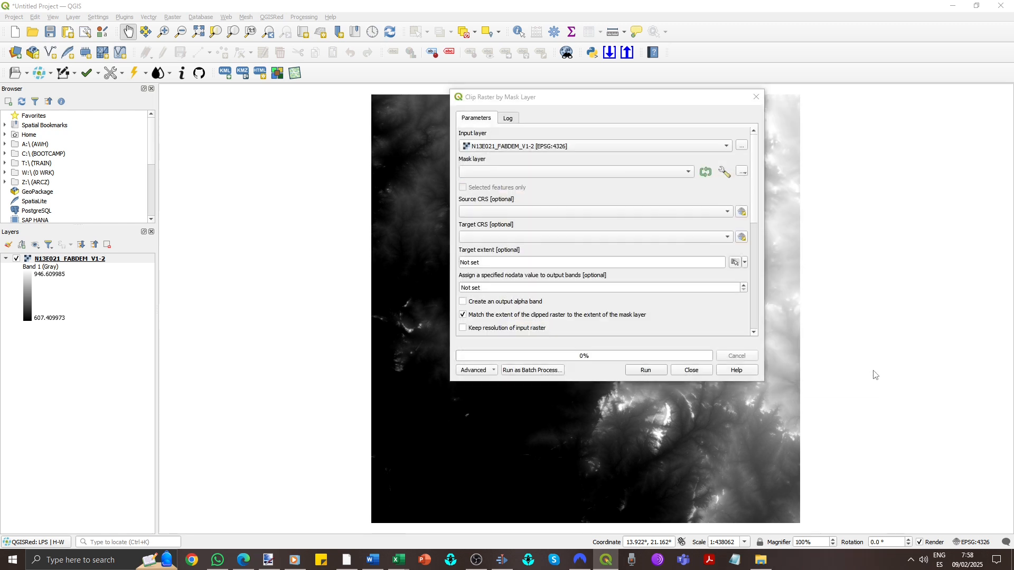
- Run the raster clip with the chosen mask, and remove the original N13E021_FABDEM_V1-2 layer from the project
left_click(644, 370)
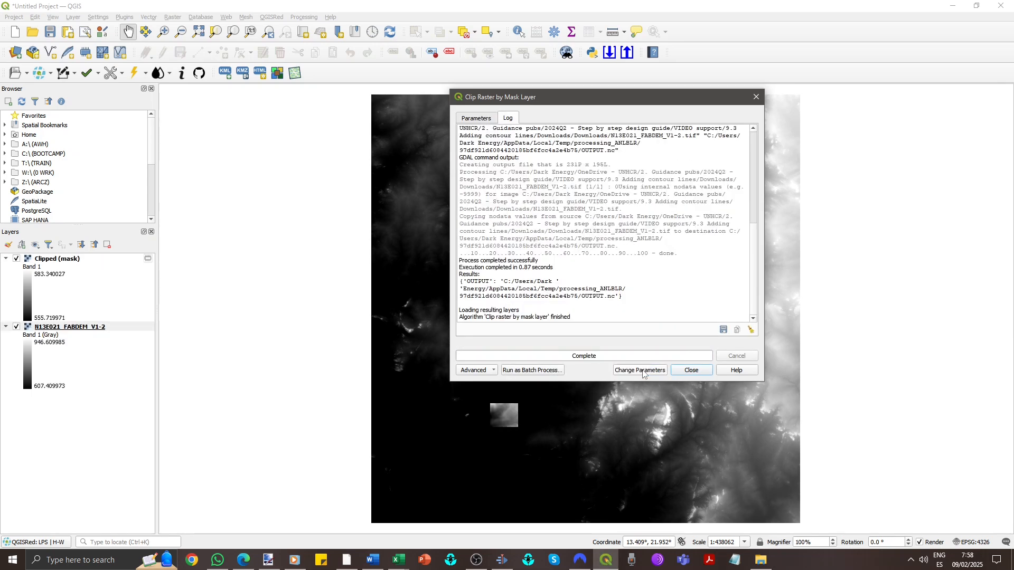
left_click(691, 370)
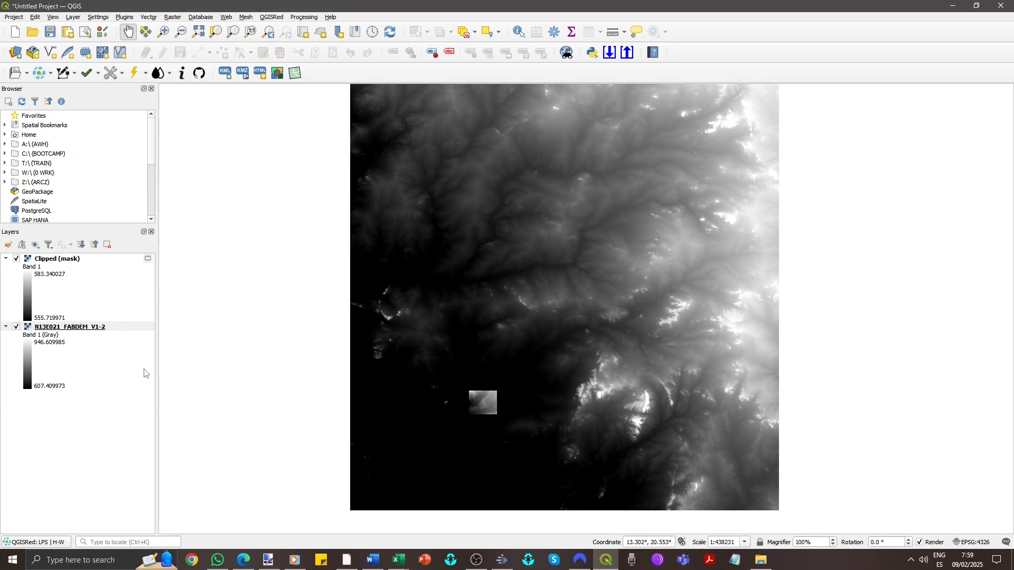
right_click(53, 327)
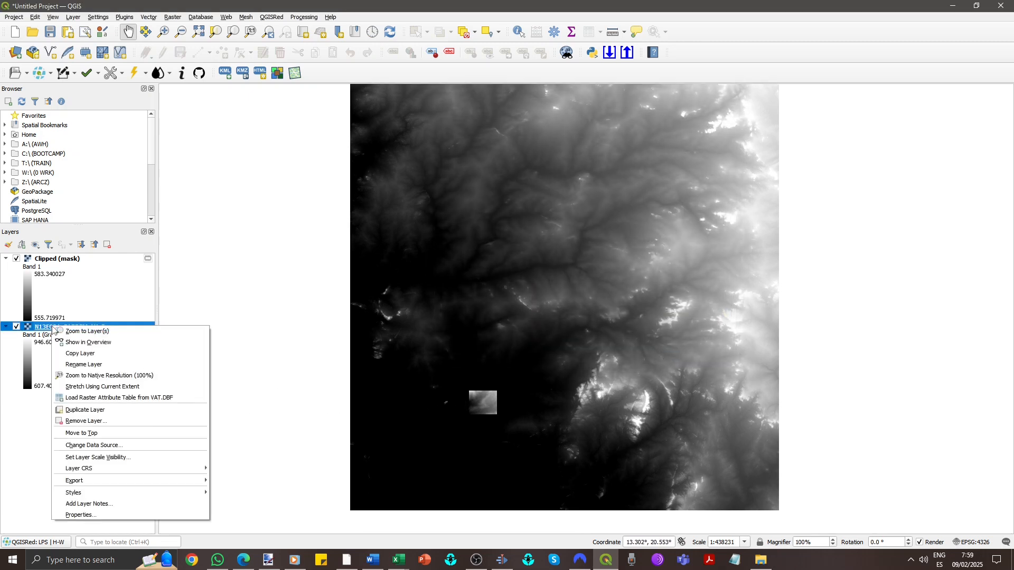
left_click(111, 421)
left_click(484, 291)
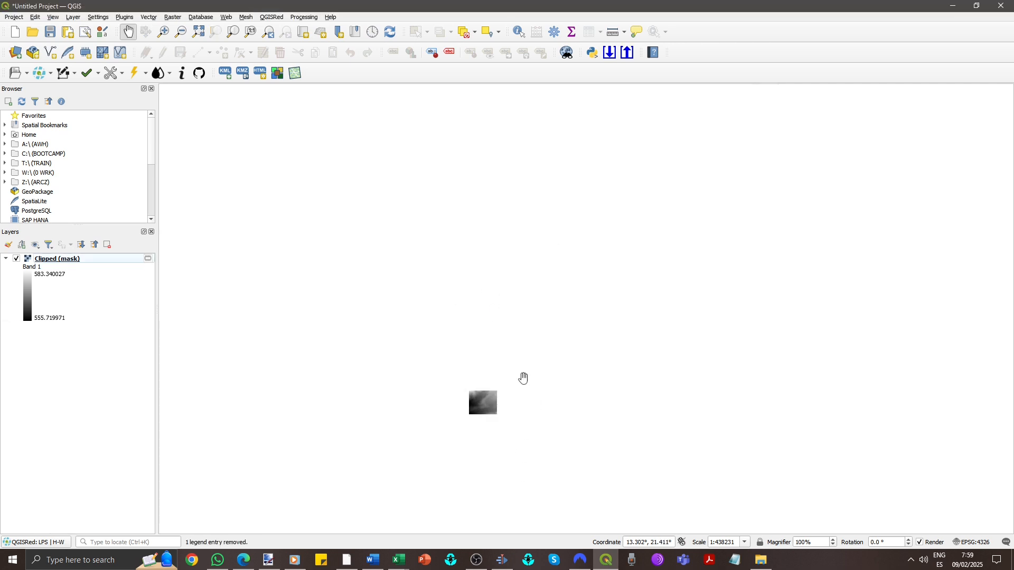
- Start the Contour raster extraction on the Clipped (mask) layer and set the interval between contour lines to 1
scroll(522, 378, "up", 4)
left_click_drag(450, 358, 453, 336)
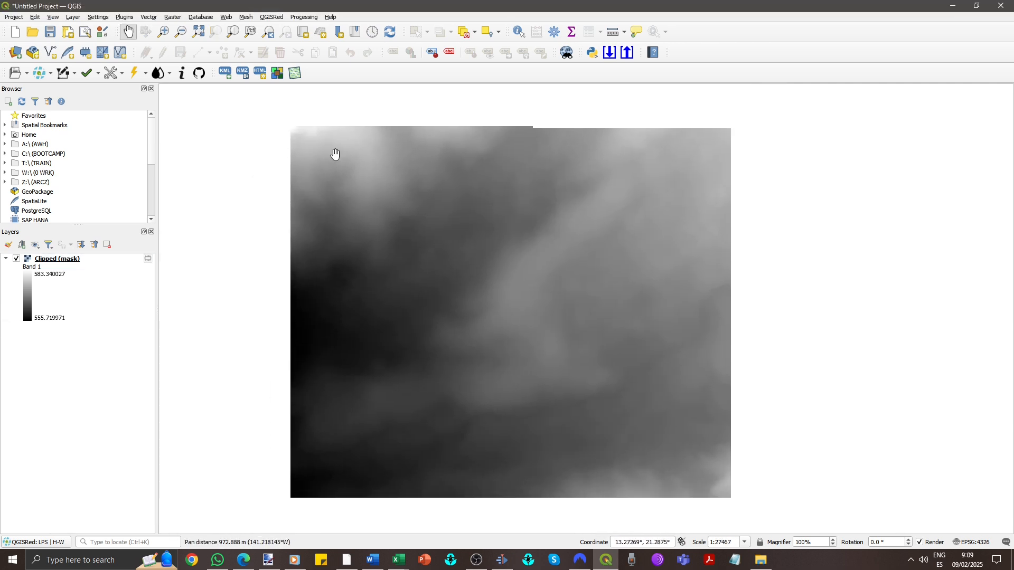
left_click(173, 17)
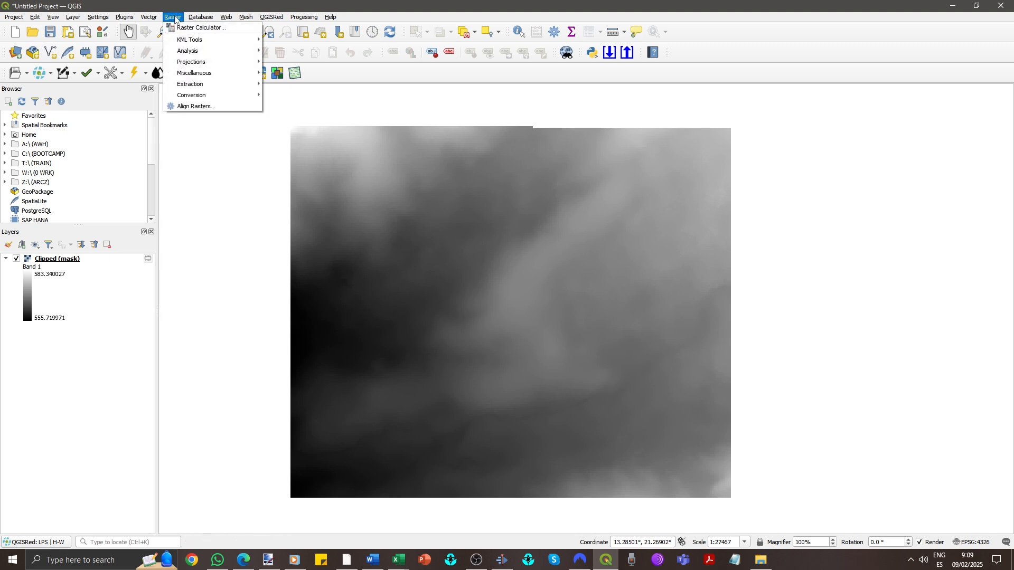
mouse_move(219, 87)
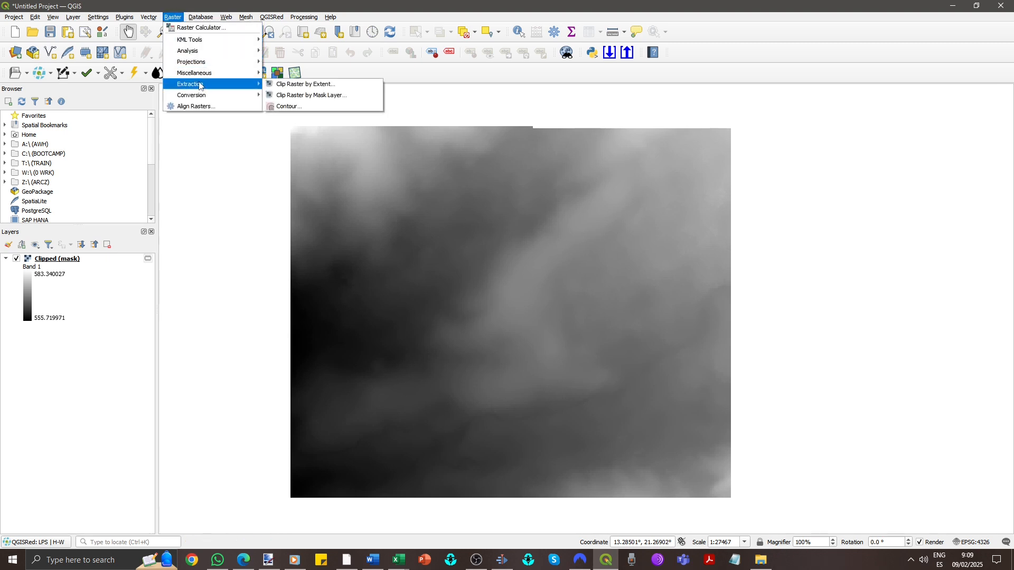
left_click(310, 108)
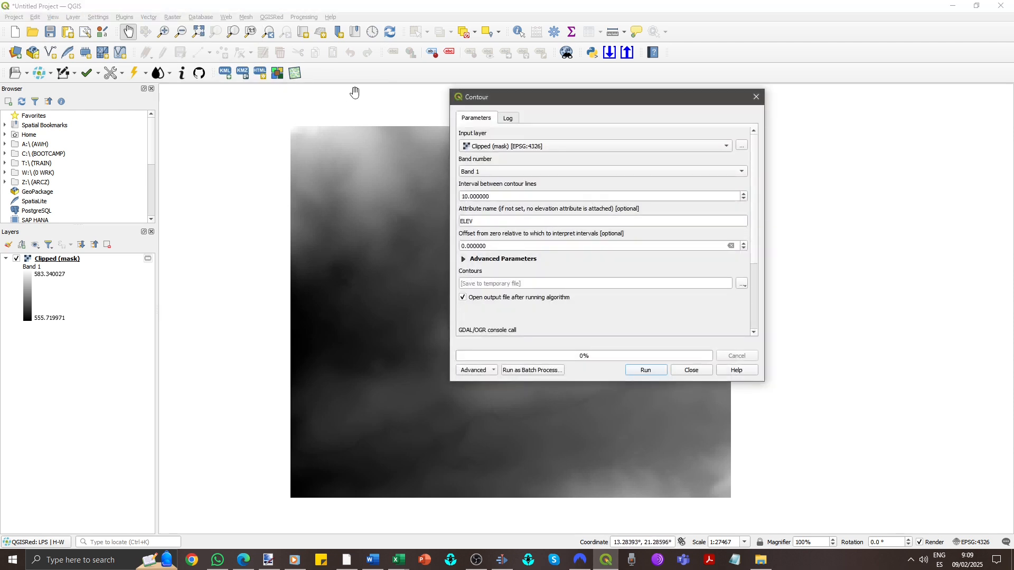
left_click(720, 196)
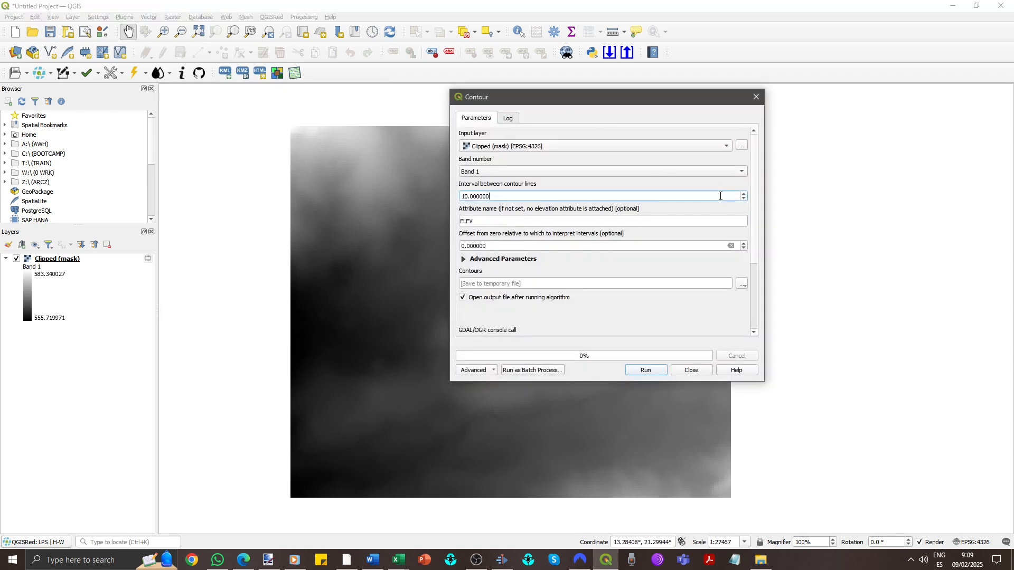
left_click_drag(716, 196, 386, 198)
type("1")
- Save the contour output as the KML file "Dougi contour lines" in the Downloads folder and generate the contours
left_click(742, 285)
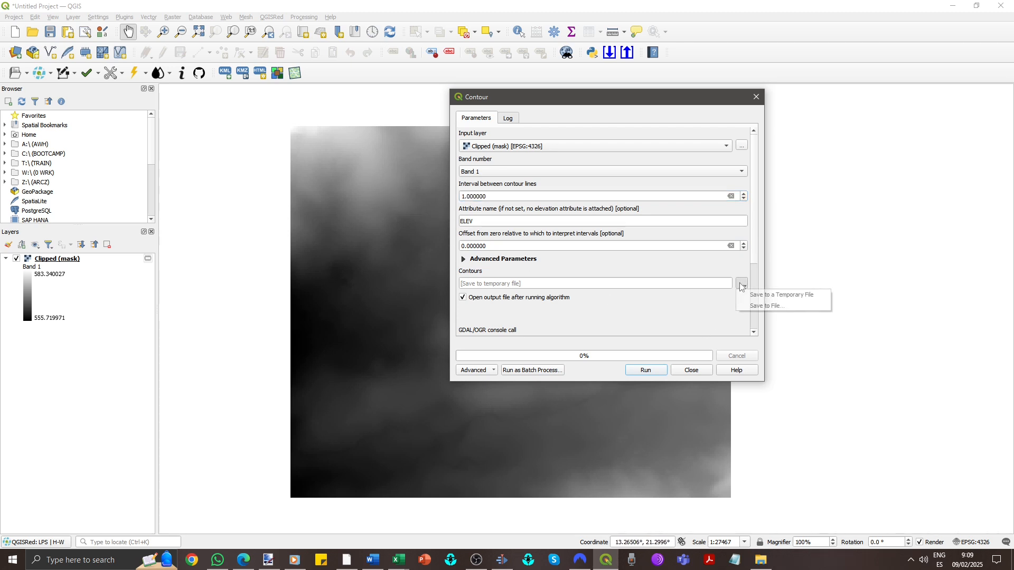
left_click(763, 306)
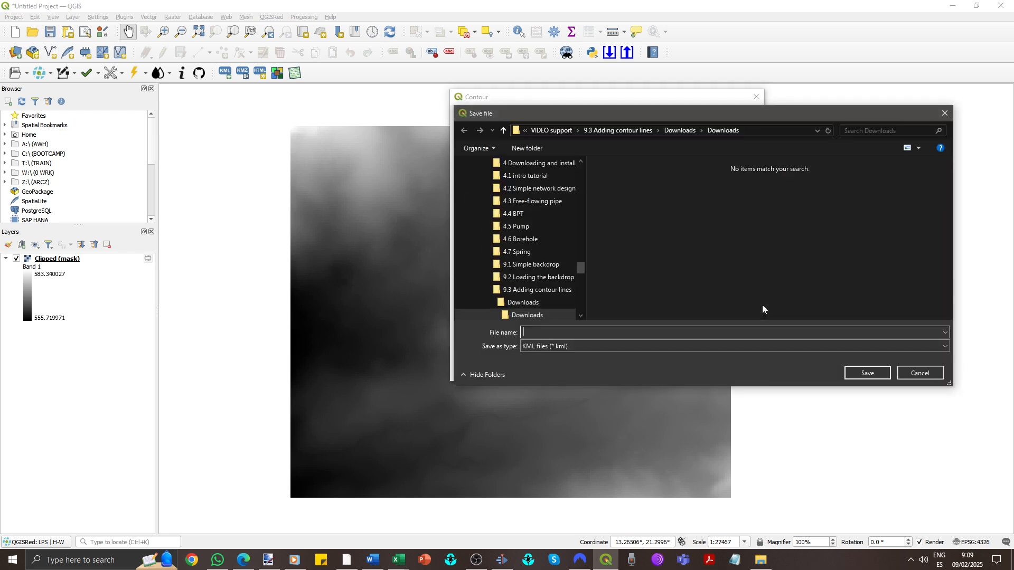
left_click(636, 332)
type("Dougi contour lines")
left_click(868, 373)
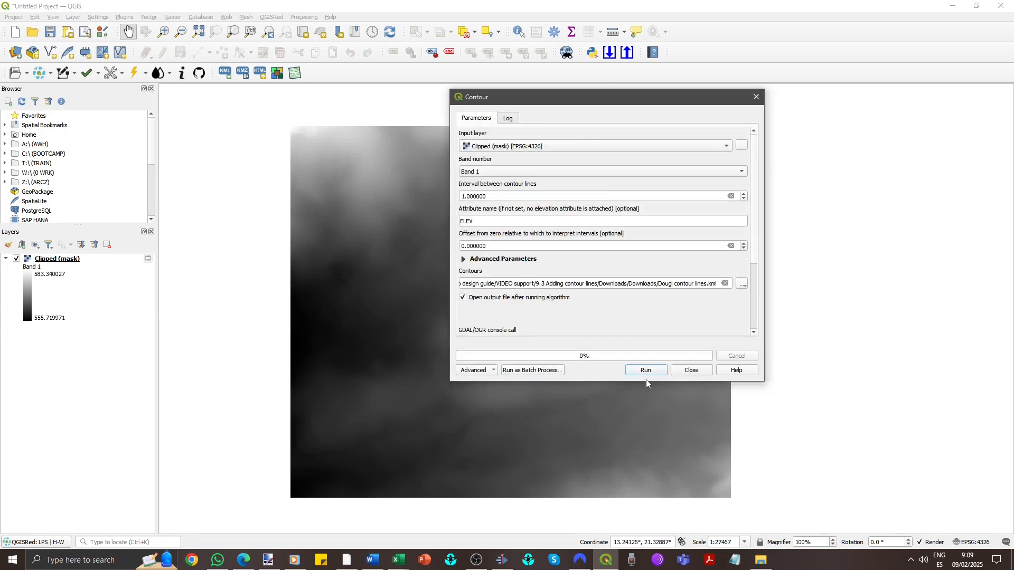
left_click(646, 371)
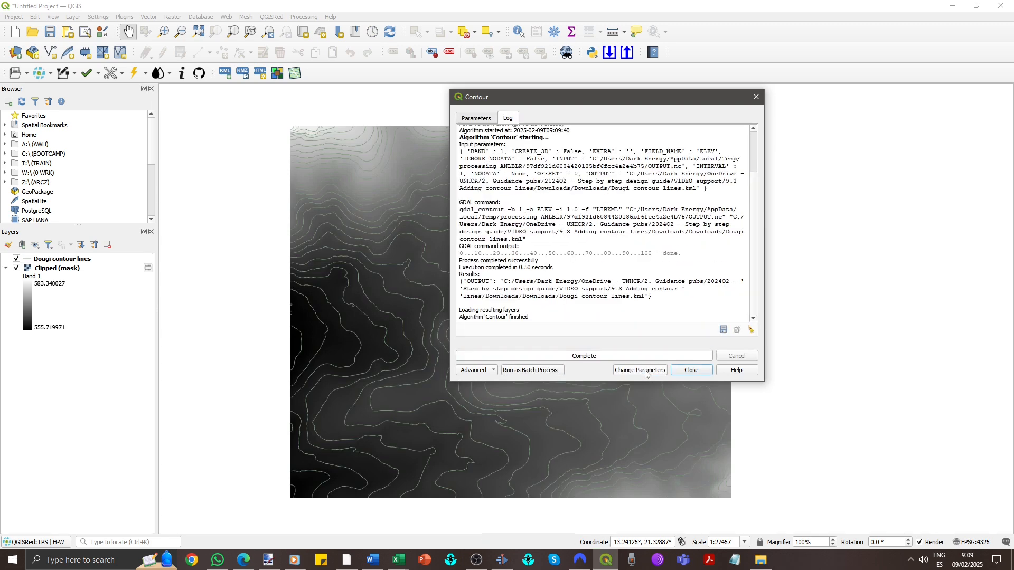
left_click(690, 371)
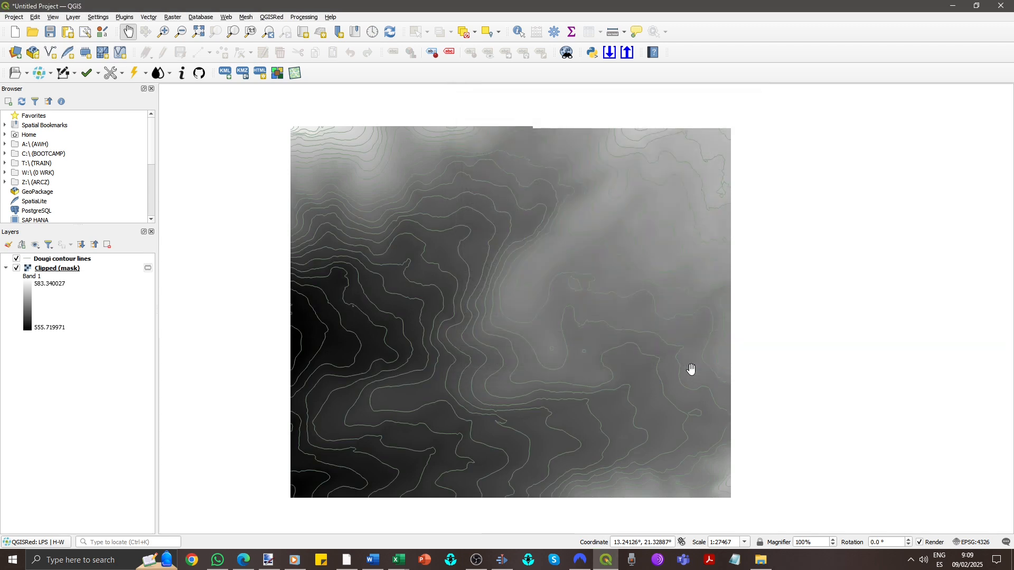
- Remove the Clipped (mask) raster layer, keeping only the contour lines layer in the project
left_click(73, 272)
right_click(73, 272)
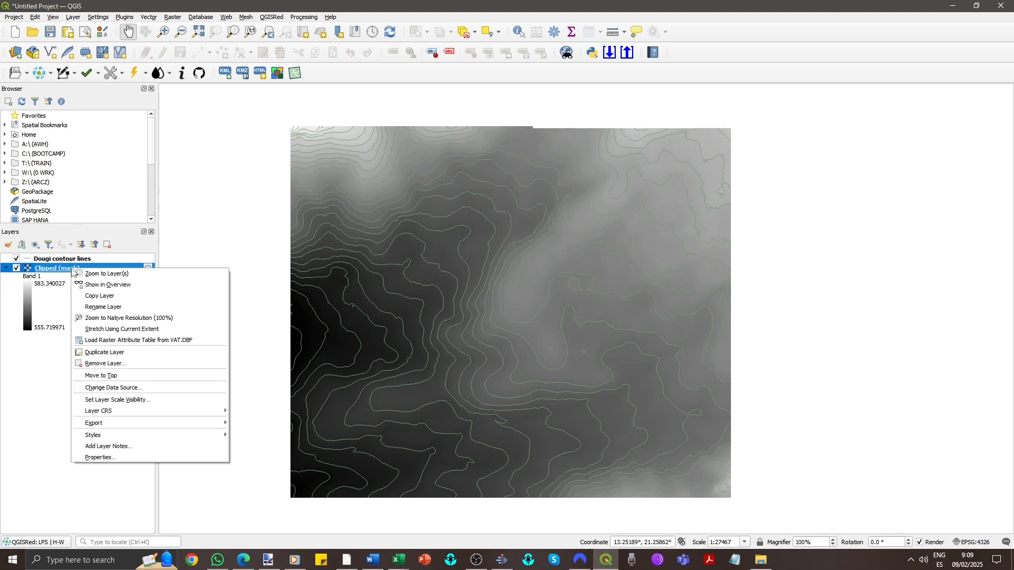
left_click(117, 368)
left_click(493, 292)
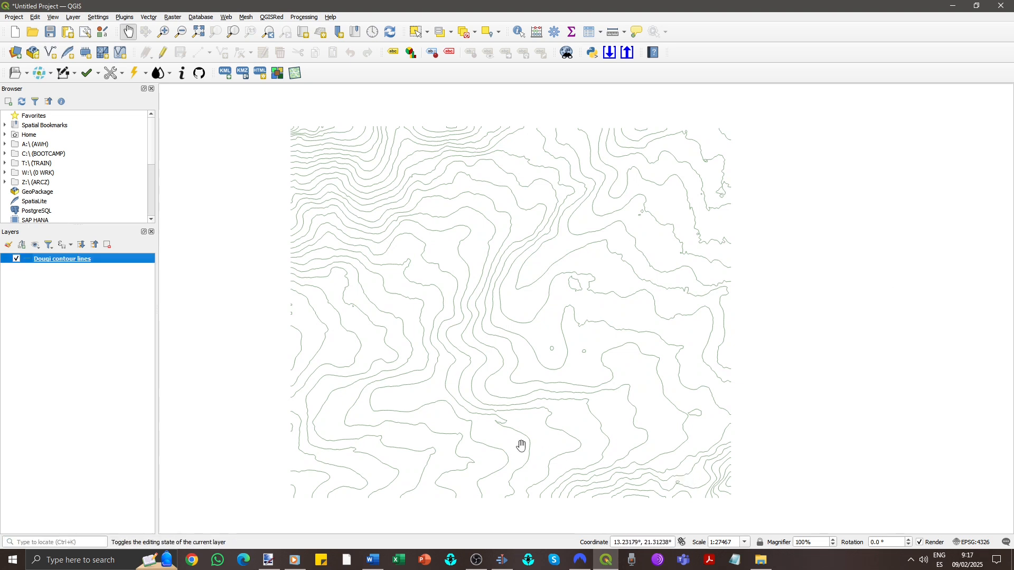
- Change the symbology of the Dougi contour lines layer to a black line color and apply it
double_click(65, 260)
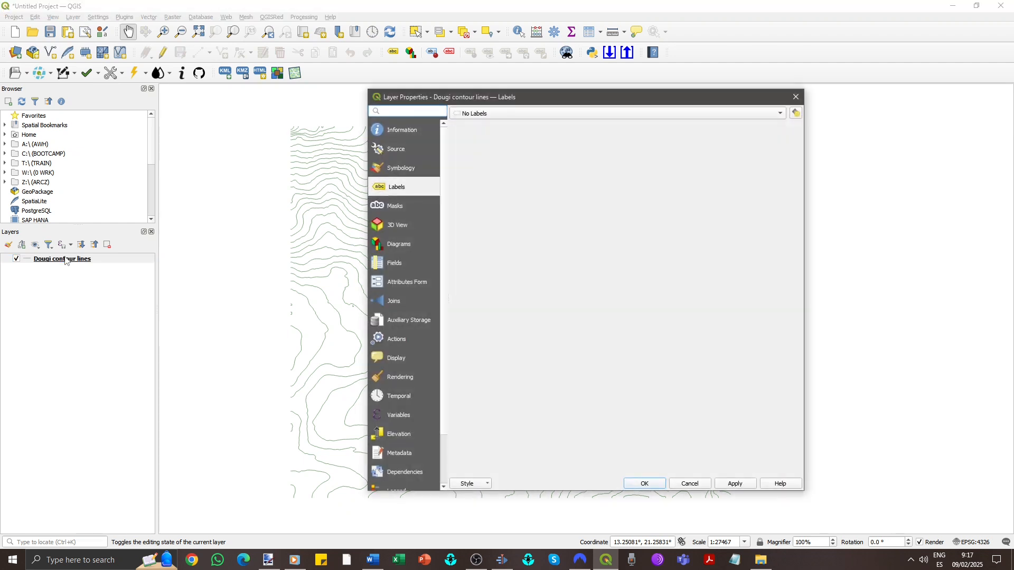
left_click(418, 174)
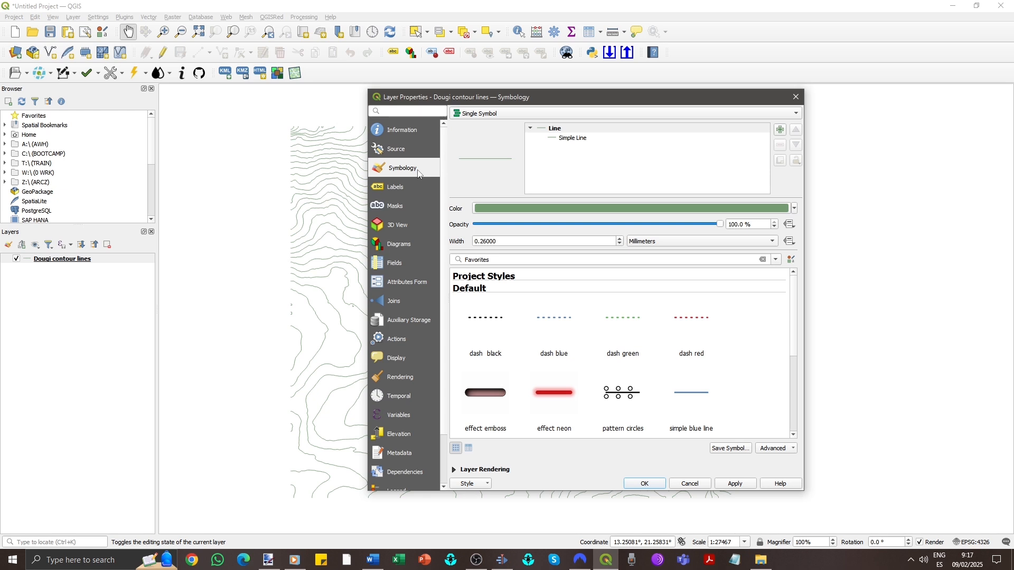
left_click_drag(542, 101, 701, 111)
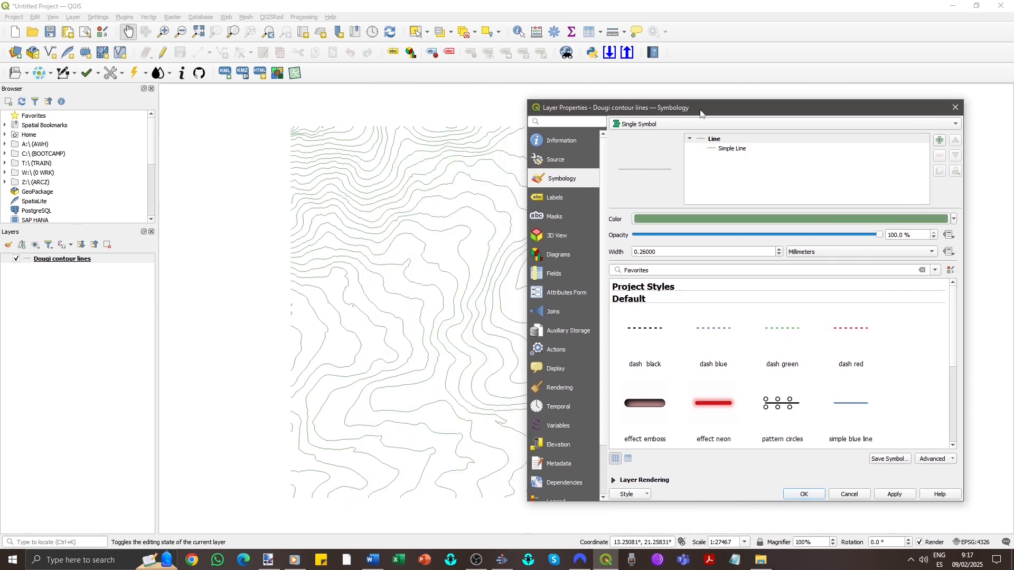
left_click(954, 219)
left_click(638, 360)
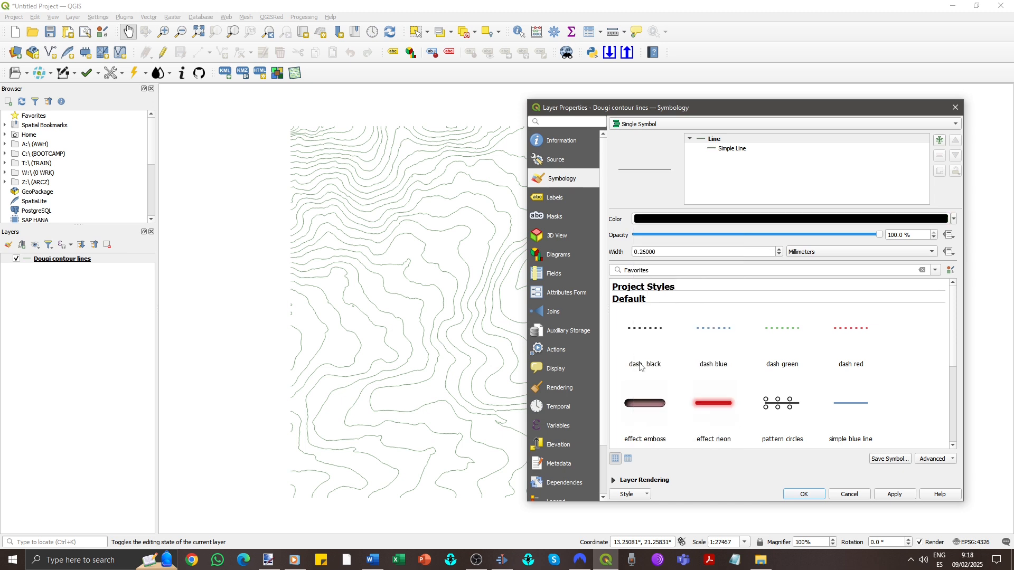
left_click(895, 494)
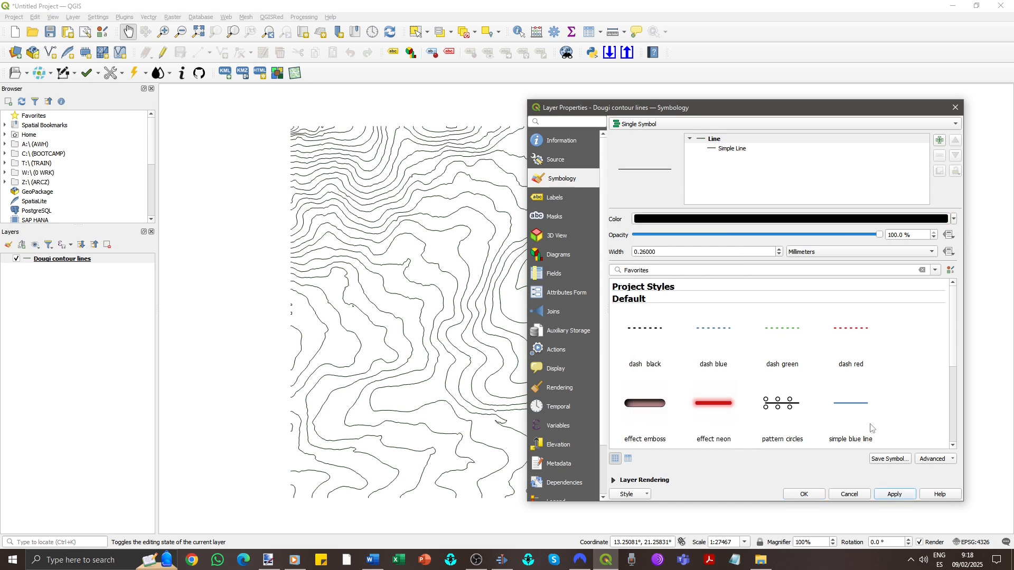
- Turn on Single Labels for the contour lines, using the ELEV field as the label value
left_click(575, 199)
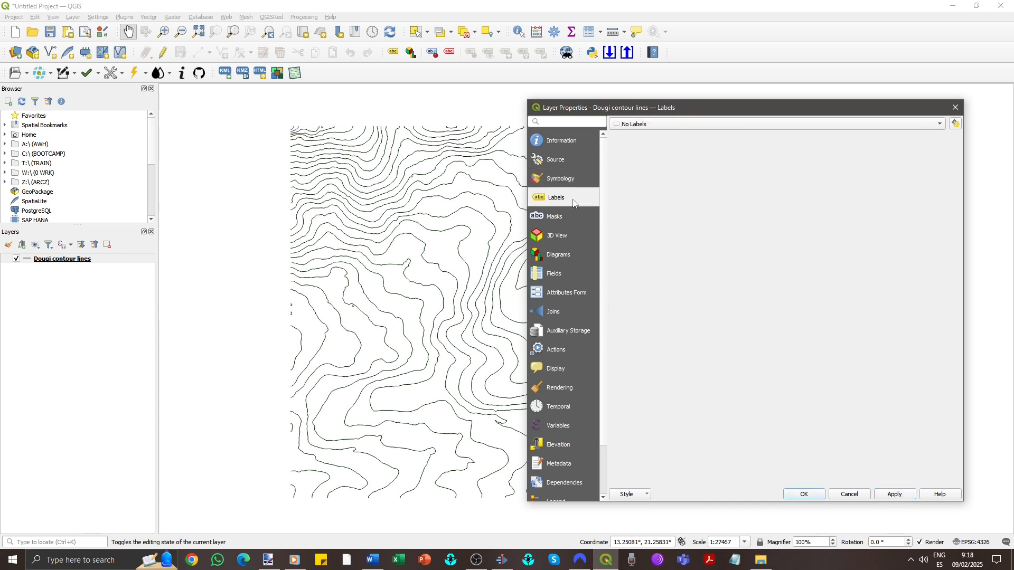
left_click(943, 123)
left_click(844, 139)
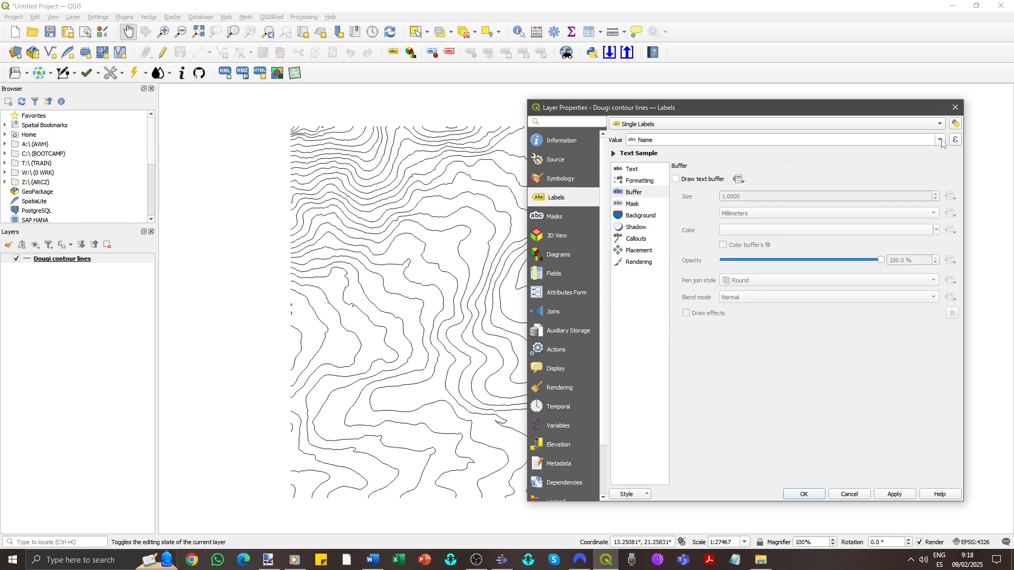
left_click(940, 140)
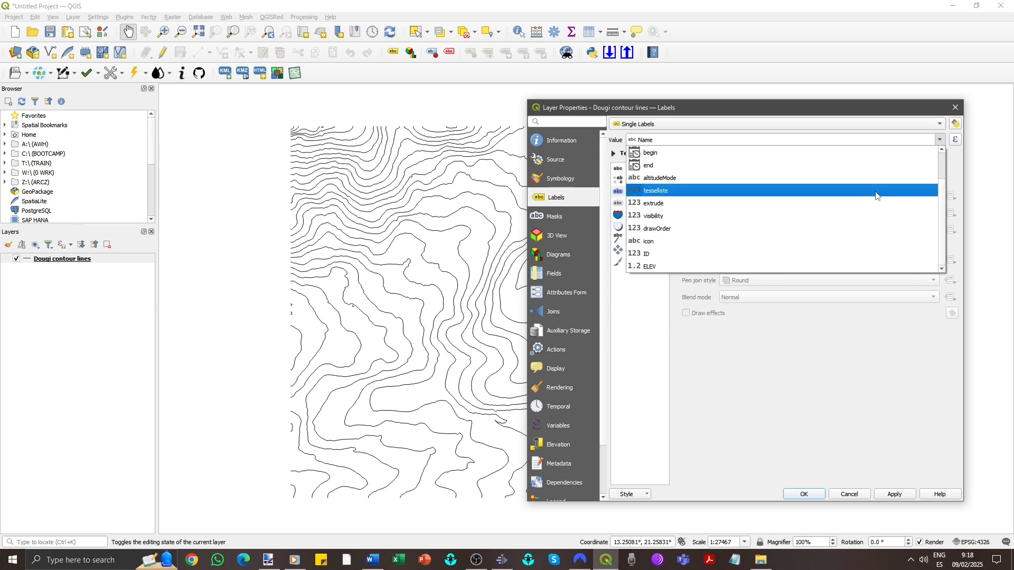
left_click(788, 266)
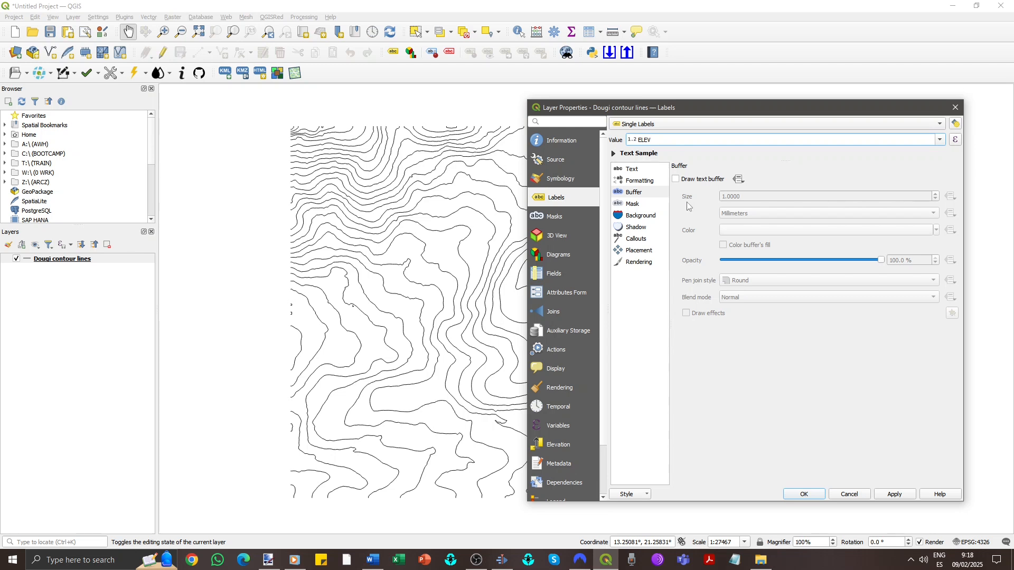
- Set the label placement to allow only the On line position instead of Above line
left_click(639, 253)
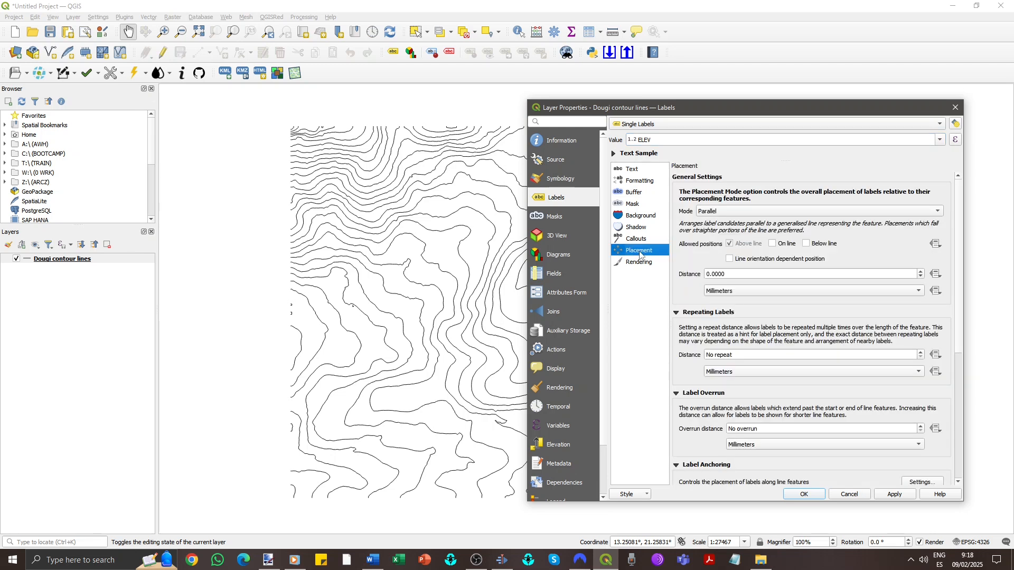
left_click(774, 244)
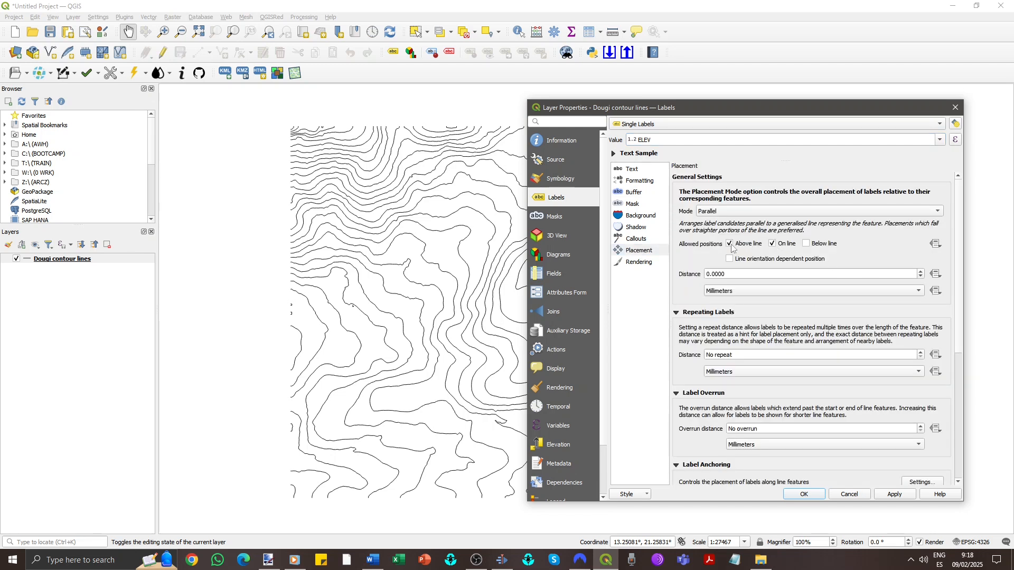
left_click(729, 246)
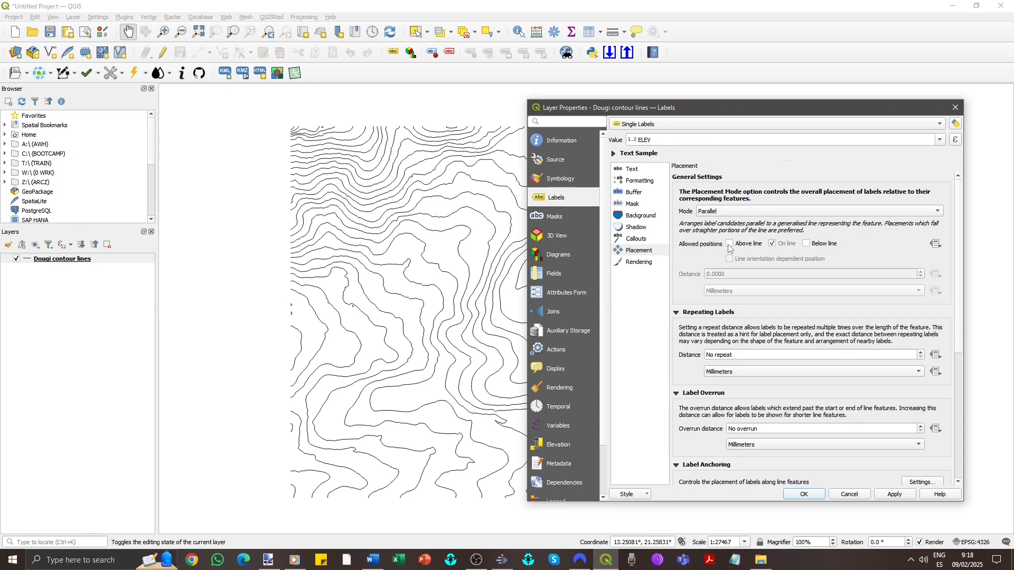
- Enable a text buffer of 2 millimeters around the contour labels, then apply and accept the layer properties
left_click(640, 194)
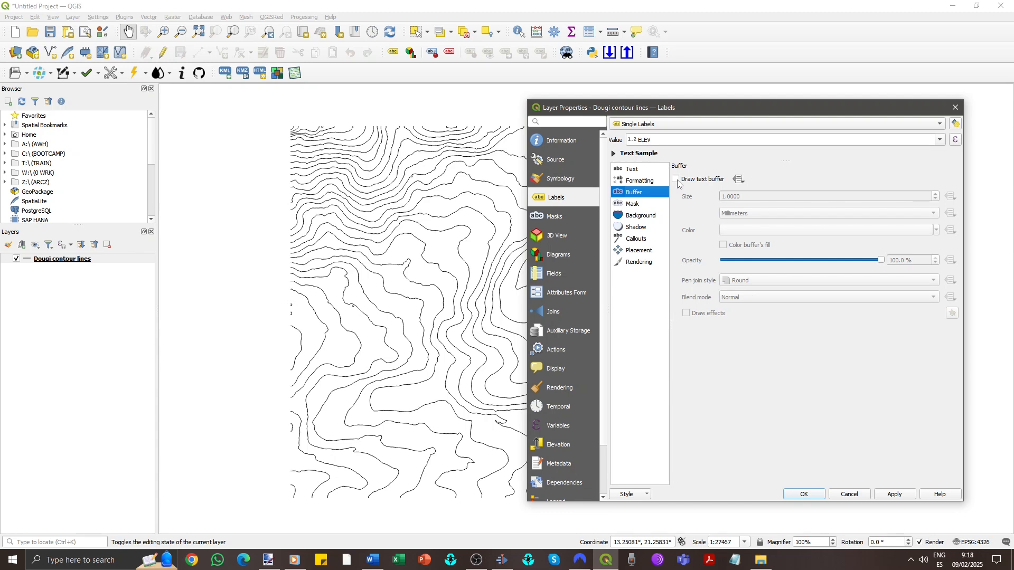
left_click(677, 180)
left_click(936, 194)
left_click(936, 194)
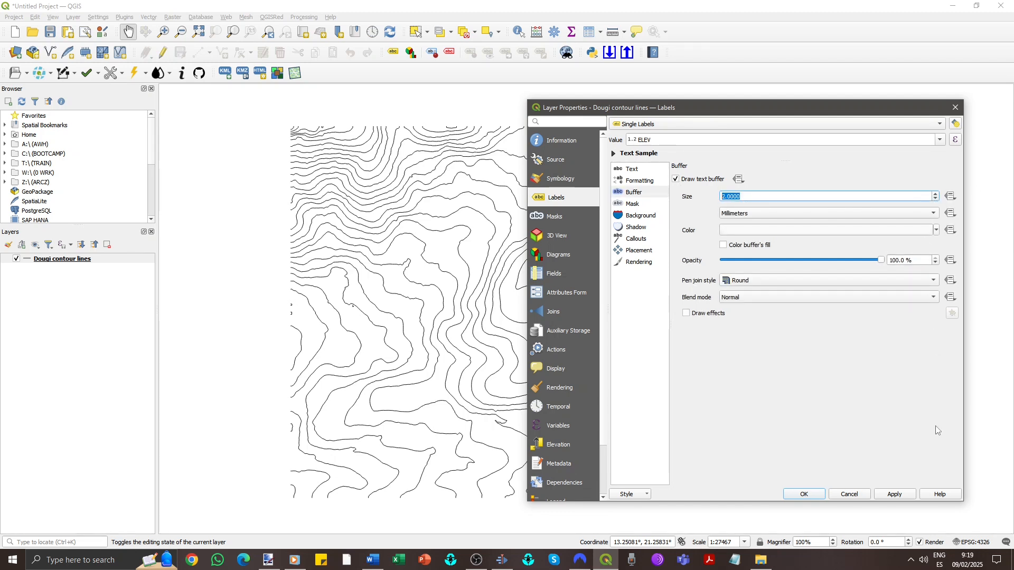
left_click(899, 495)
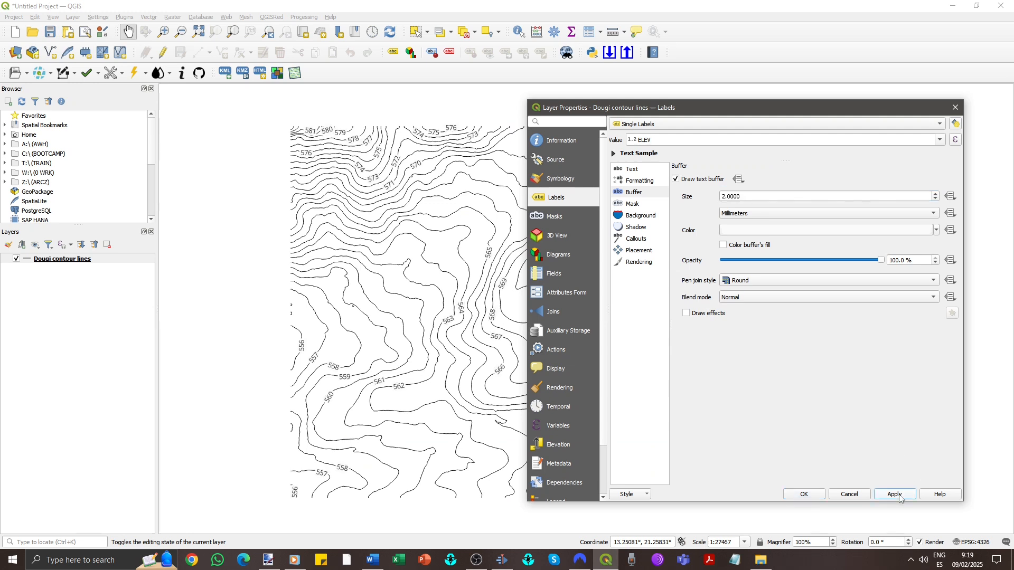
left_click(806, 494)
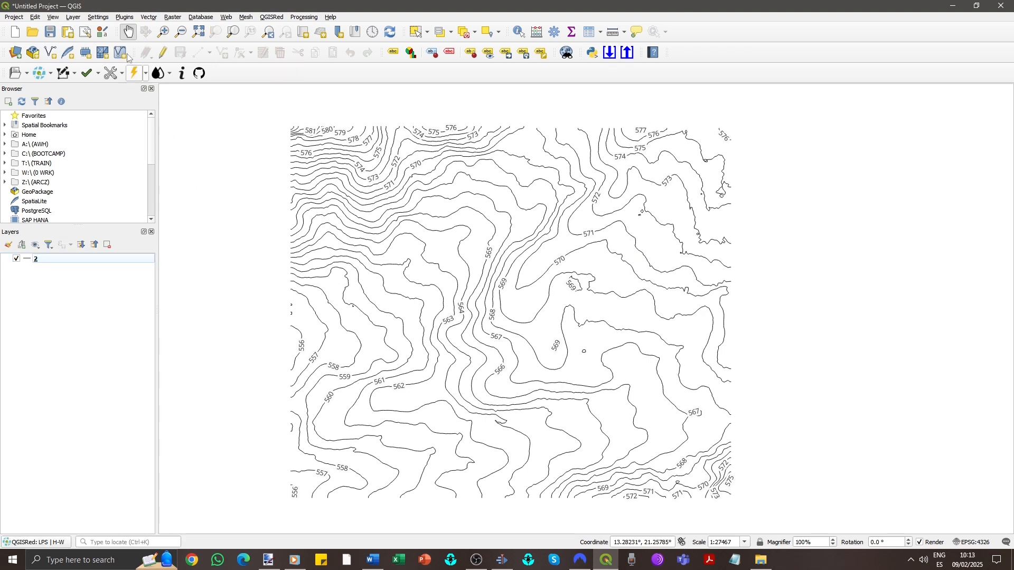
- Find the KML Tools plugin by searching the plugin repository for KML, install it, and close the plugin manager
left_click(126, 17)
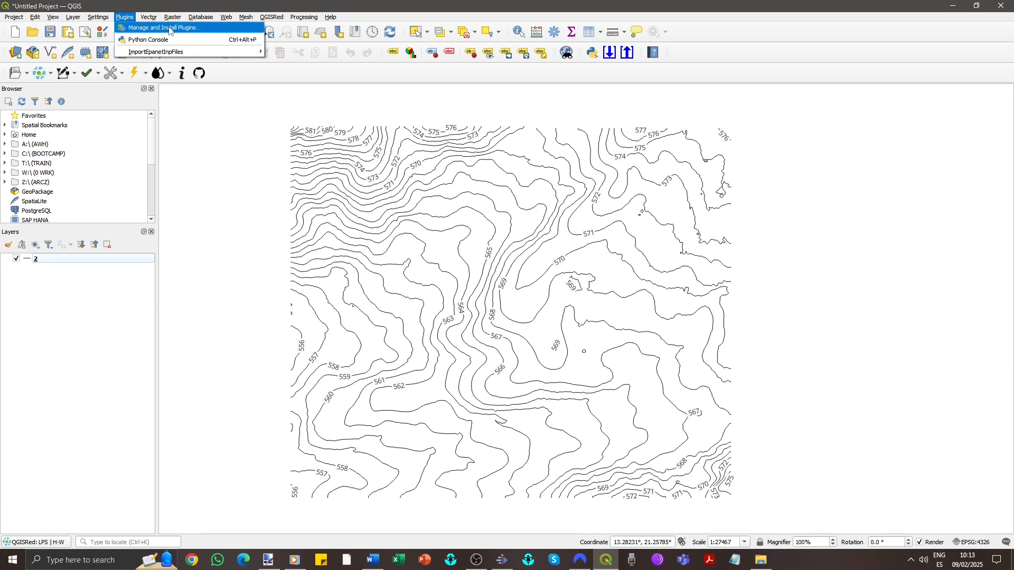
left_click(203, 31)
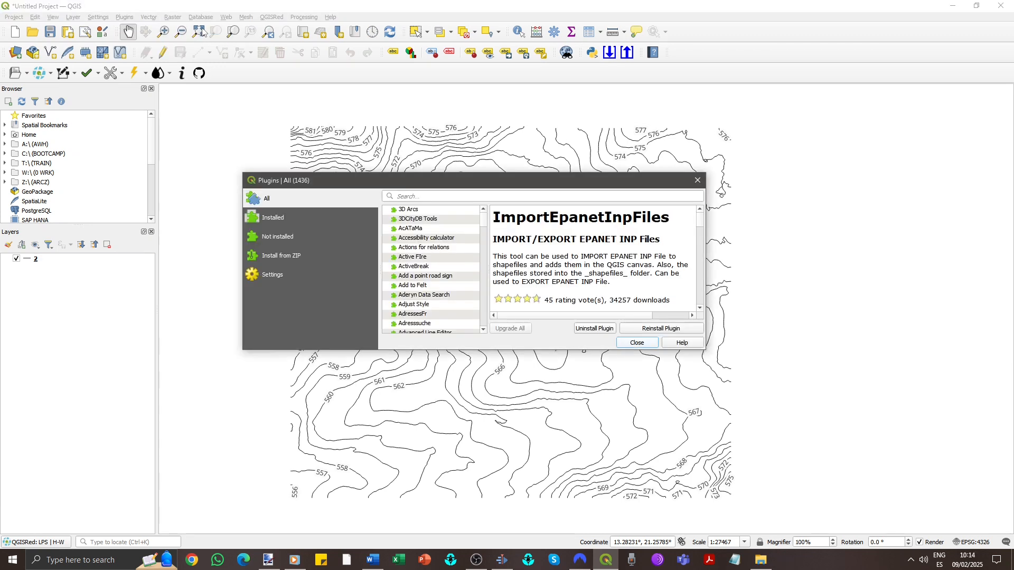
left_click(435, 195)
type("KML")
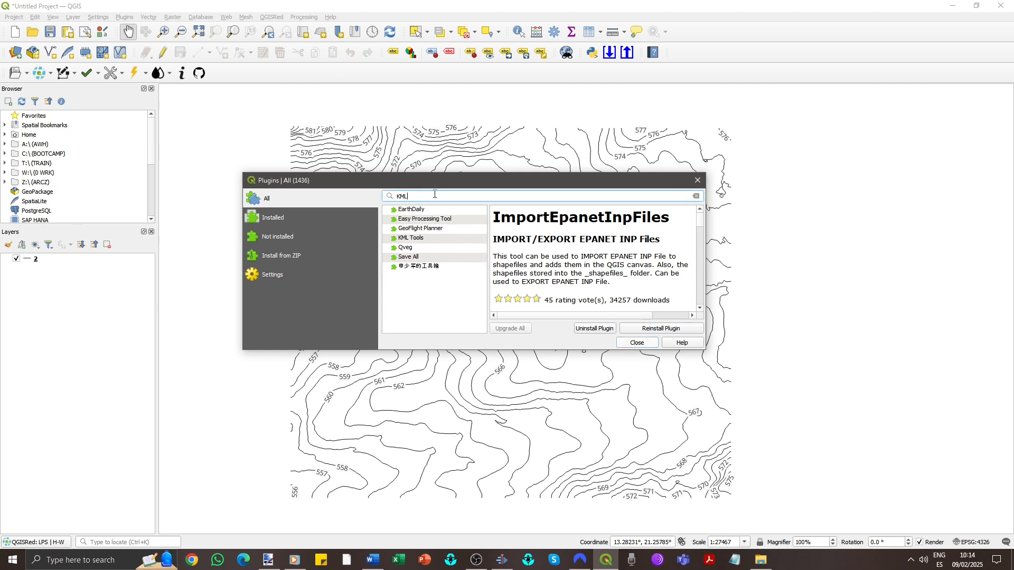
left_click(418, 239)
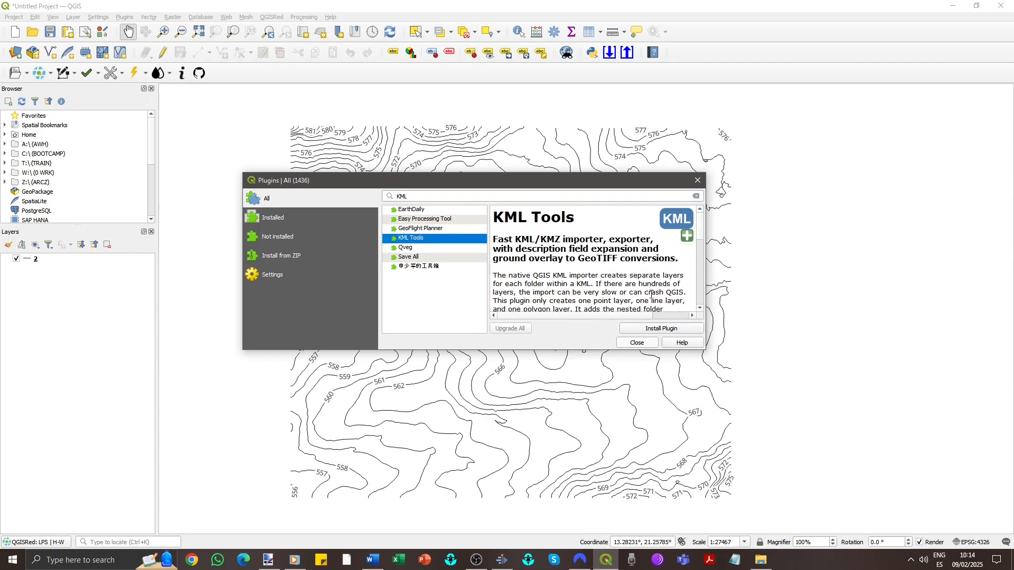
left_click(691, 329)
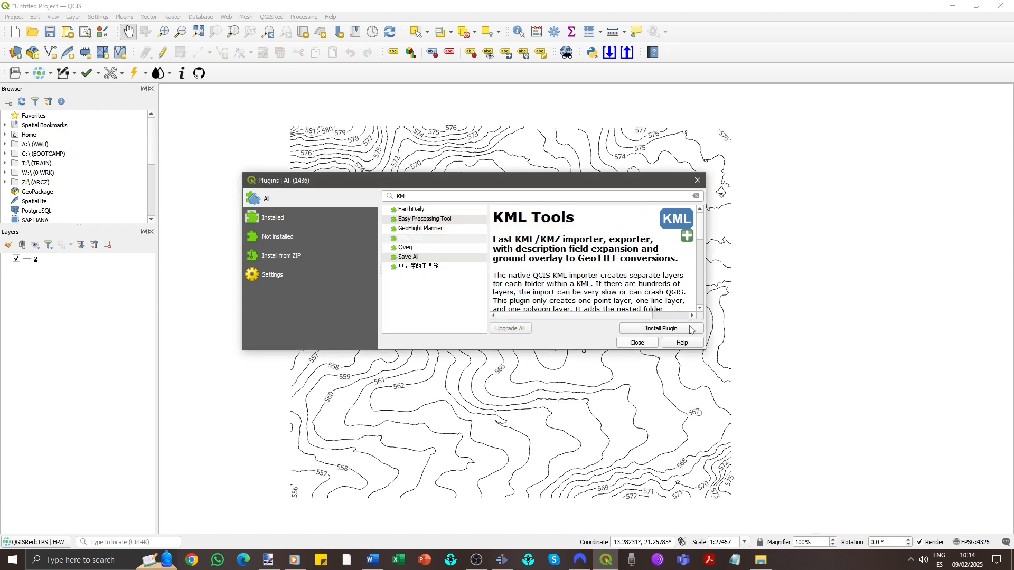
left_click(644, 345)
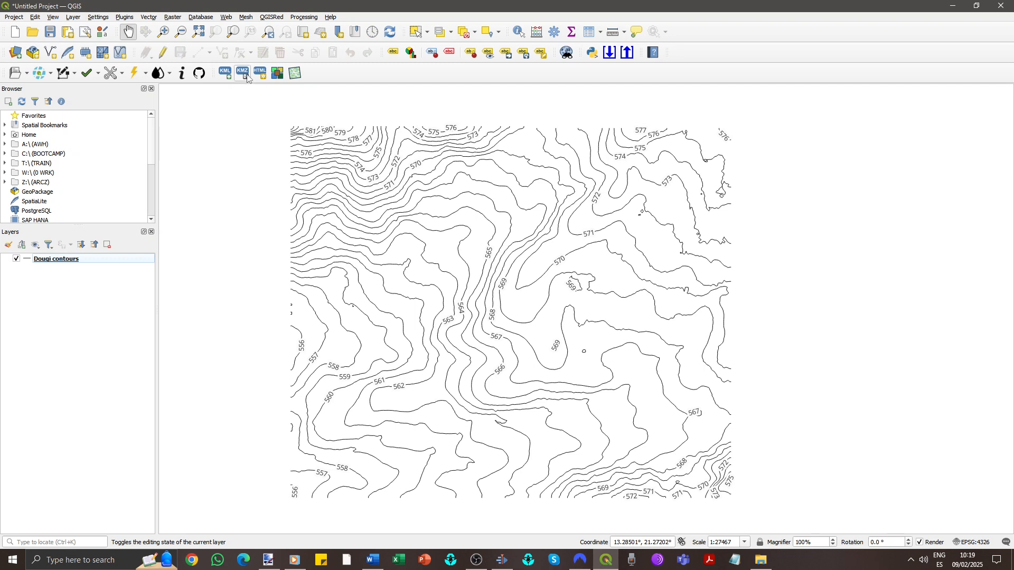
- Start a KMZ export of the Dougi contours layer with ELEV as the name/label field
left_click(243, 74)
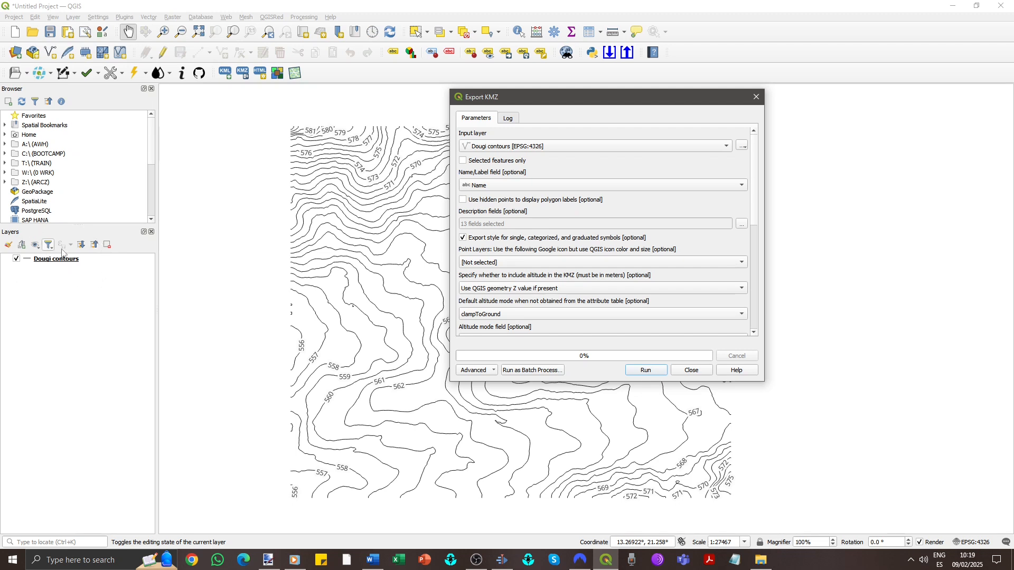
left_click(744, 184)
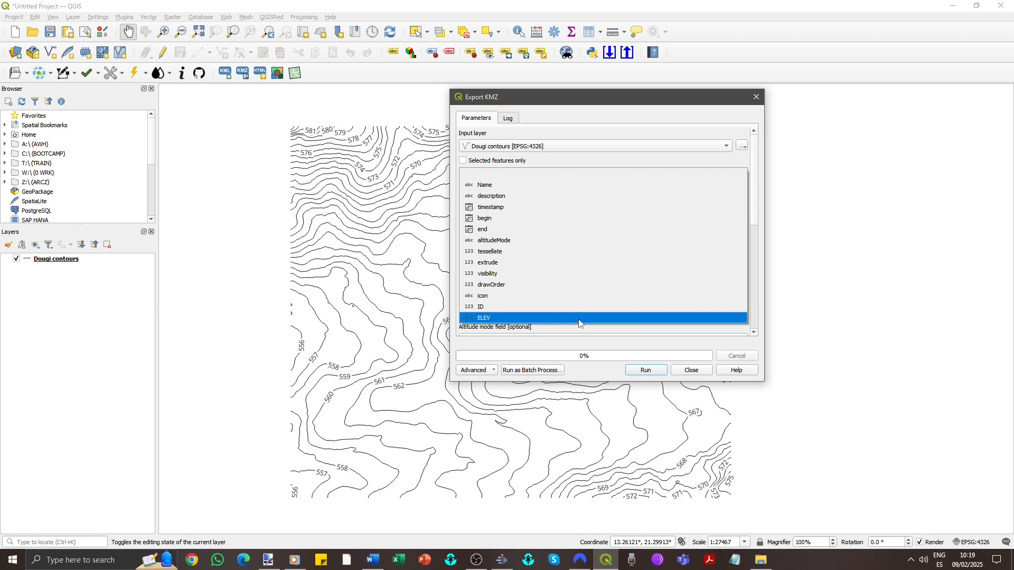
left_click(579, 318)
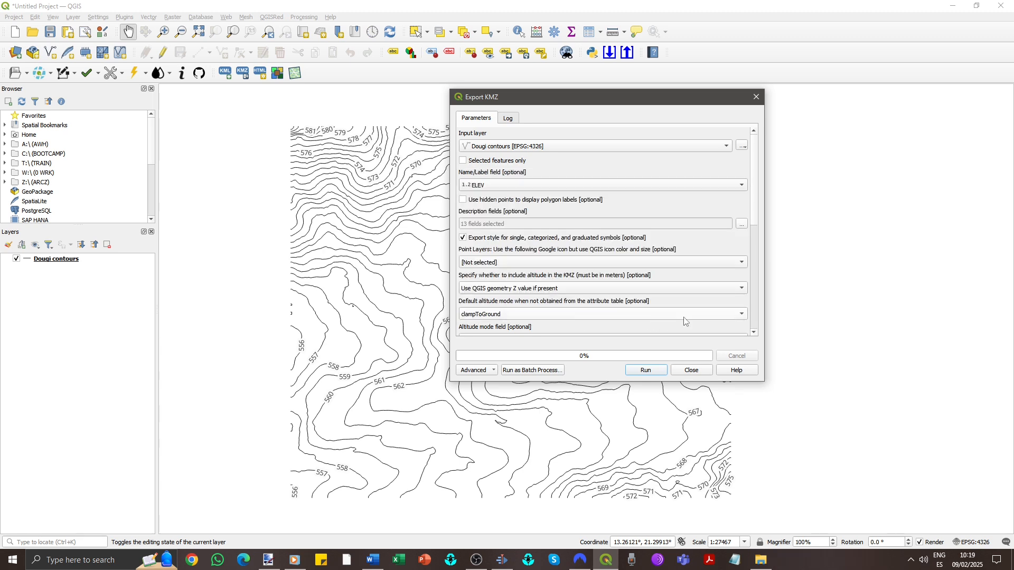
- Set the output KMZ file to "Dougi contour lines" in the Downloads folder, then run the export and close it
scroll(748, 277, "down", 6)
scroll(753, 278, "down", 1)
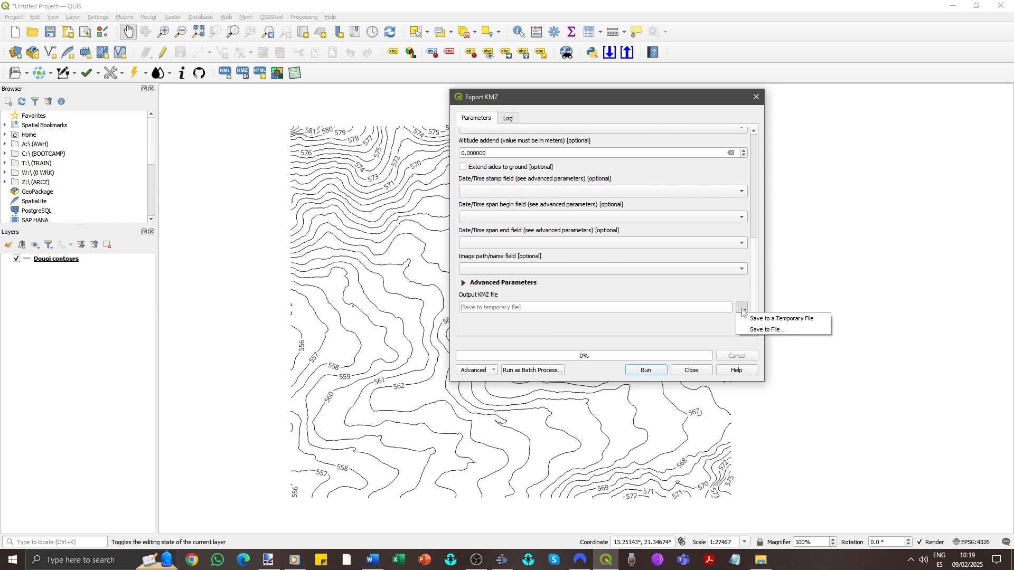
left_click(761, 332)
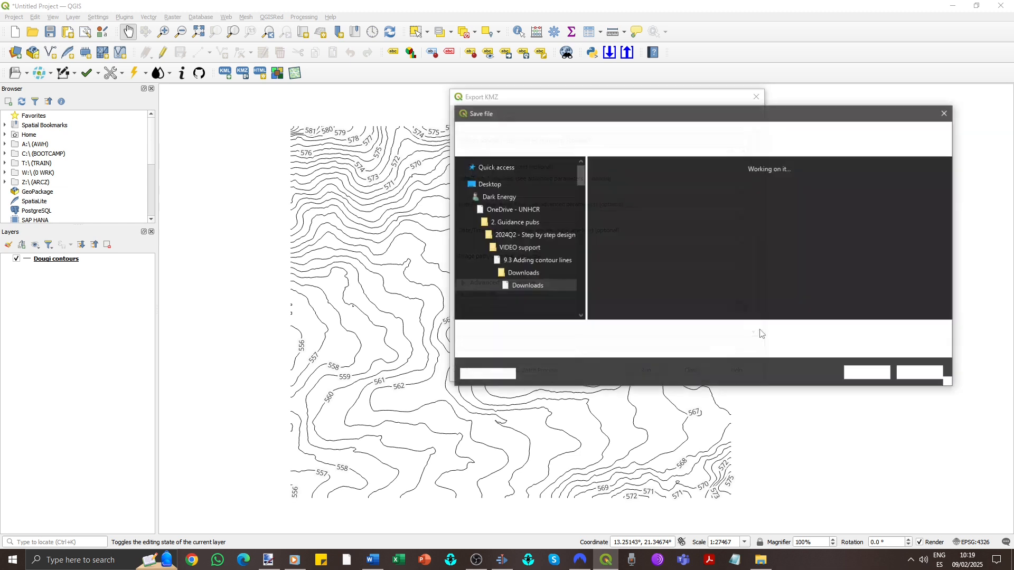
type("Dougi contour lines")
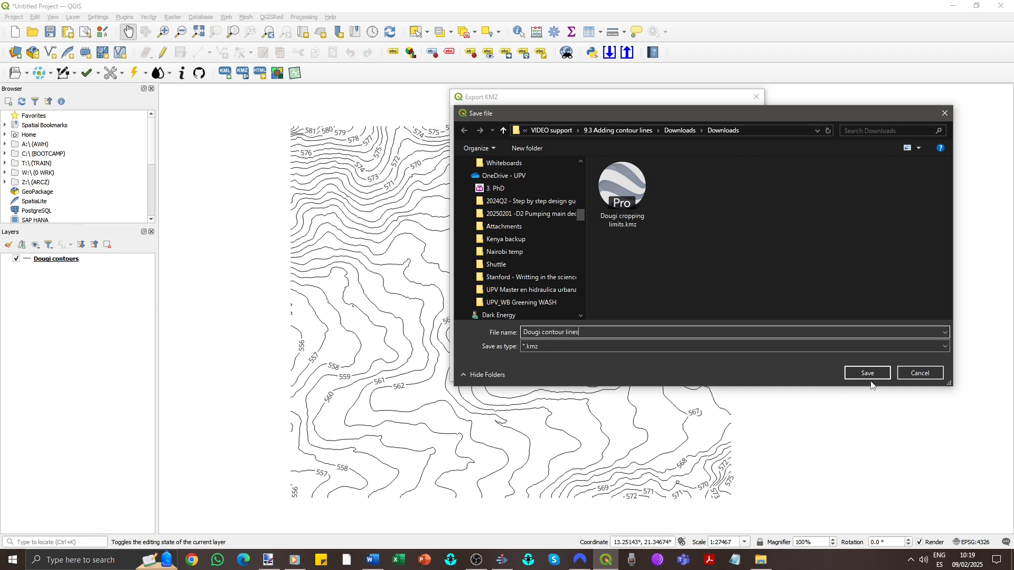
left_click(867, 373)
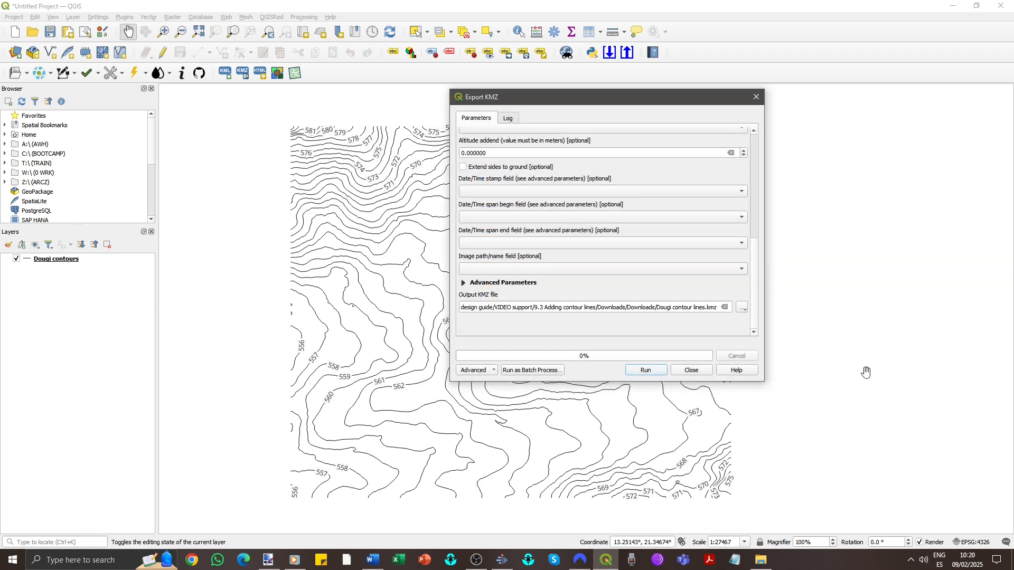
left_click(647, 372)
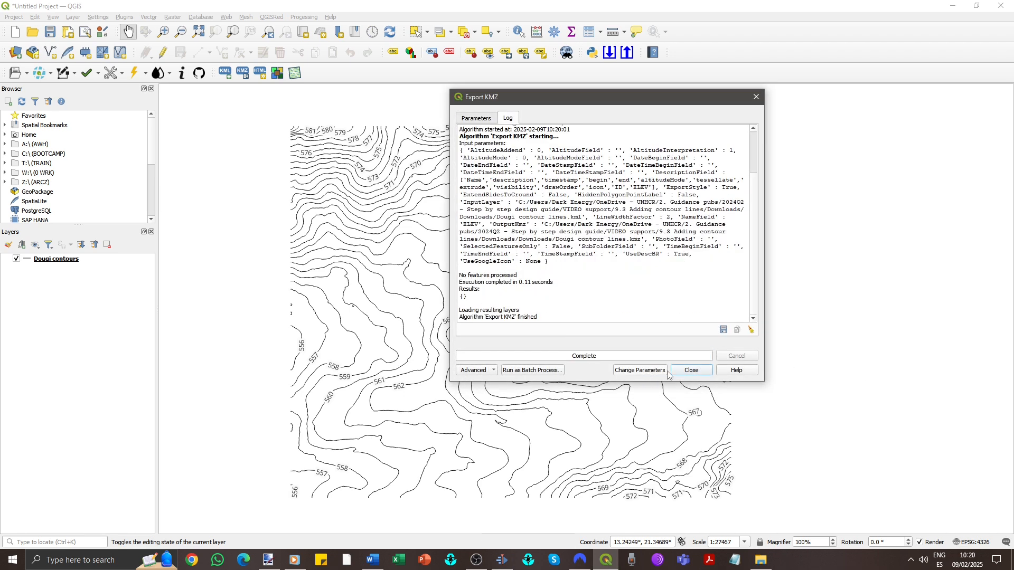
left_click(690, 370)
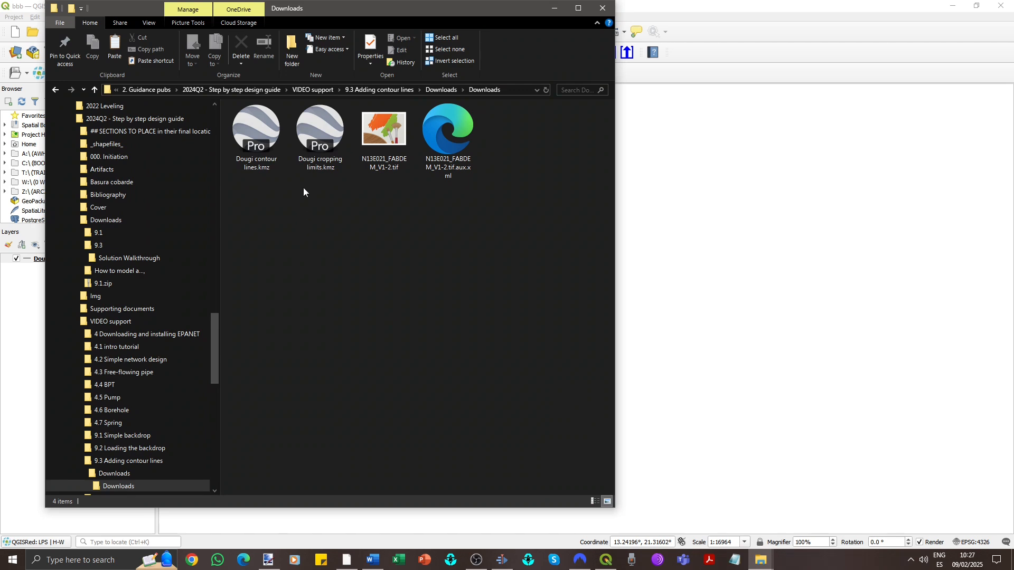
- Open Dougi contour lines.kmz in Google Earth Pro and move it from Temporary Places into the Backdrop folder
left_click(257, 138)
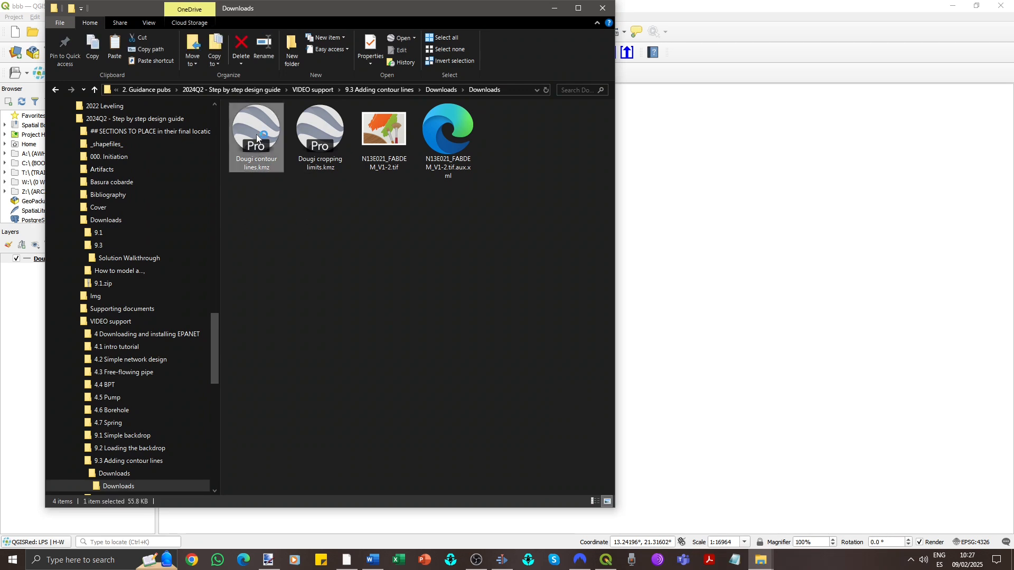
double_click(256, 138)
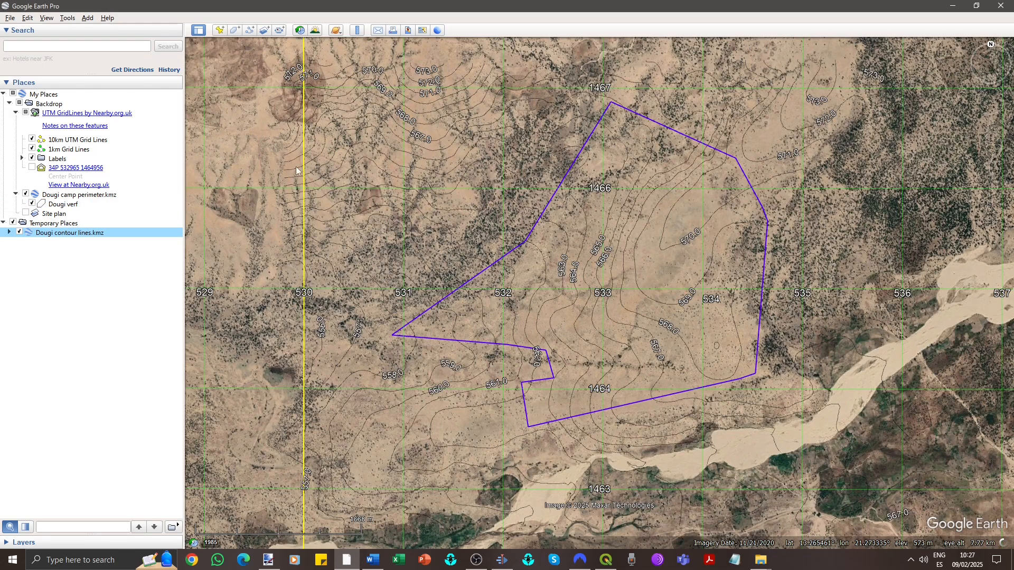
scroll(585, 386, "up", 3)
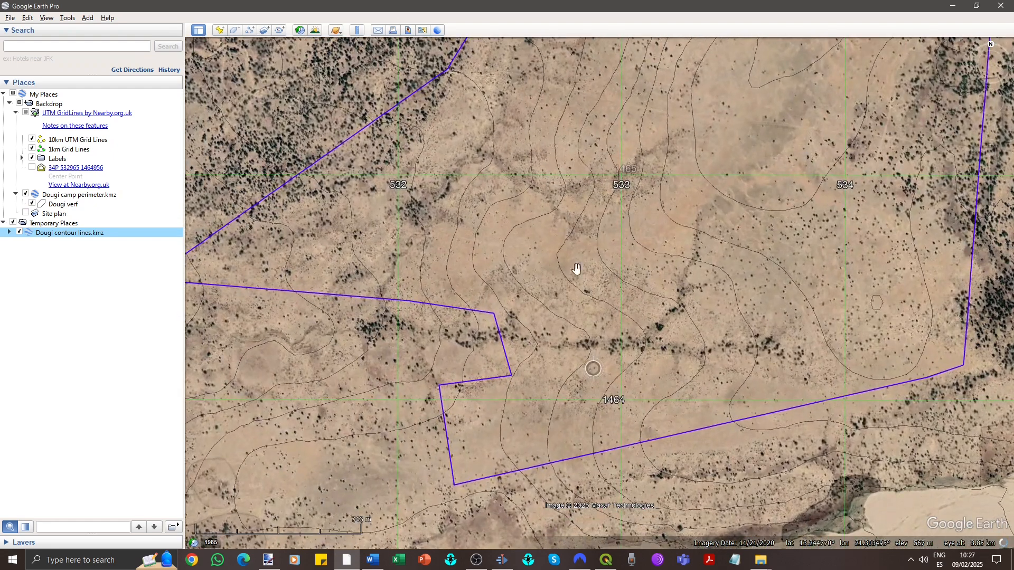
scroll(408, 244, "down", 2)
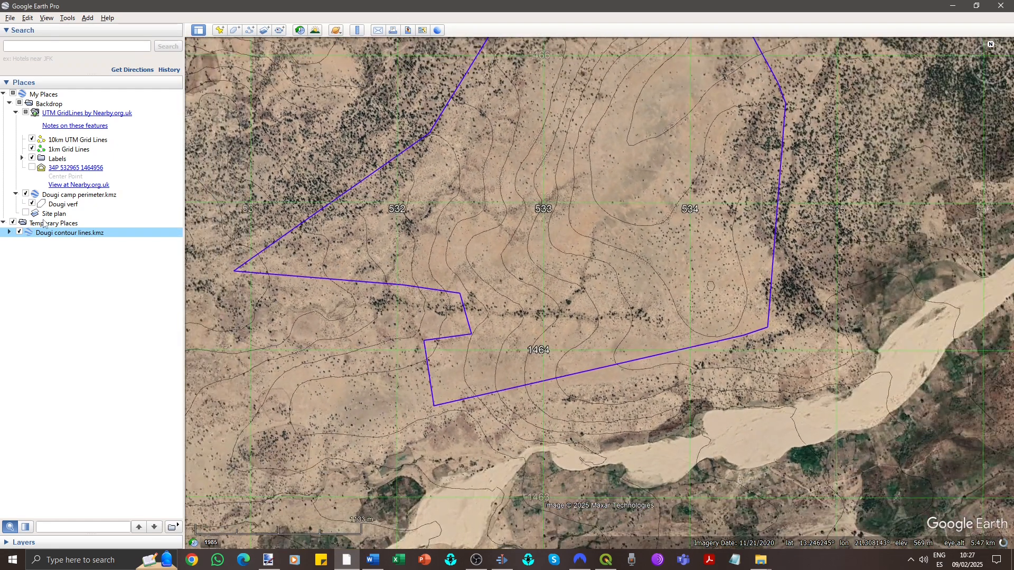
left_click_drag(66, 234, 80, 106)
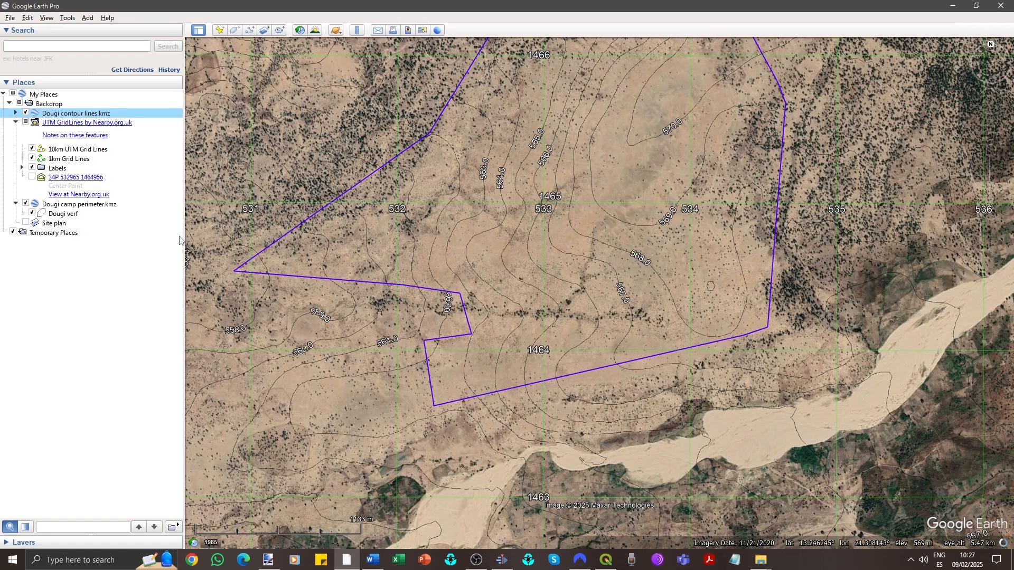
- Open the properties of Dougi contour lines.kmz and increase its line width to 1.4
right_click(104, 117)
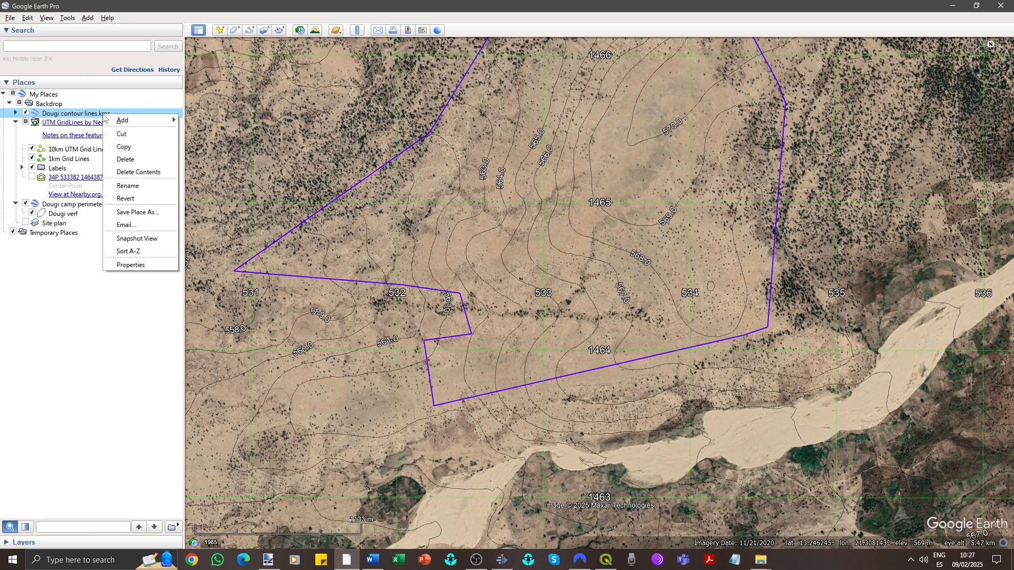
left_click(130, 264)
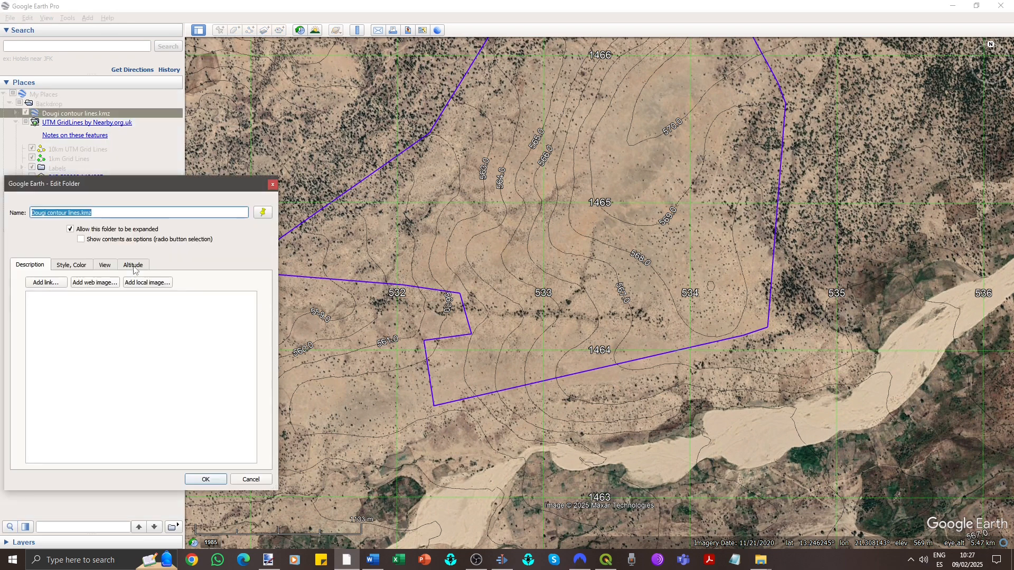
left_click(74, 265)
left_click(113, 299)
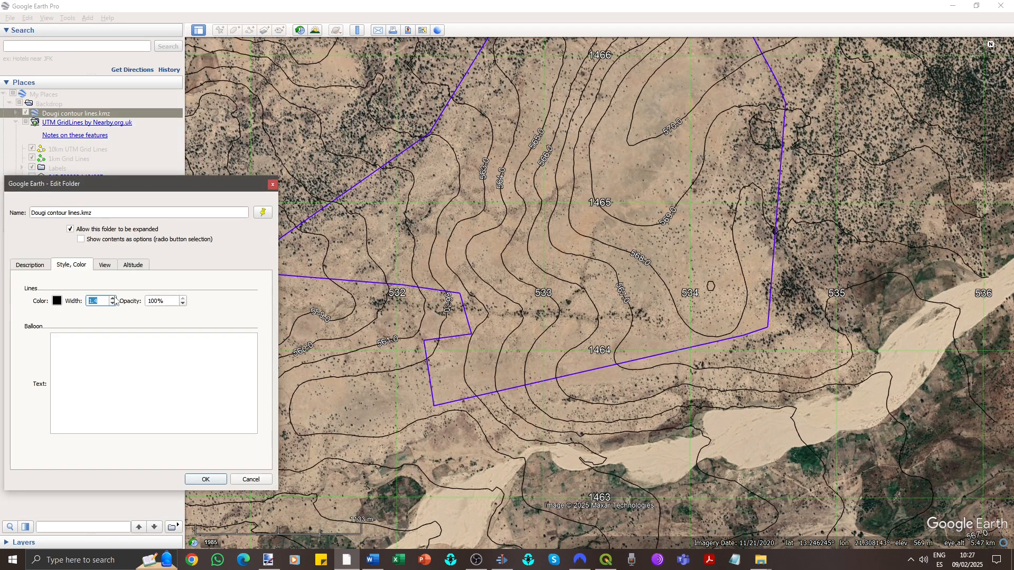
- Try magenta (#ff00ff) as the line color of the Dougi contour lines
left_click(57, 301)
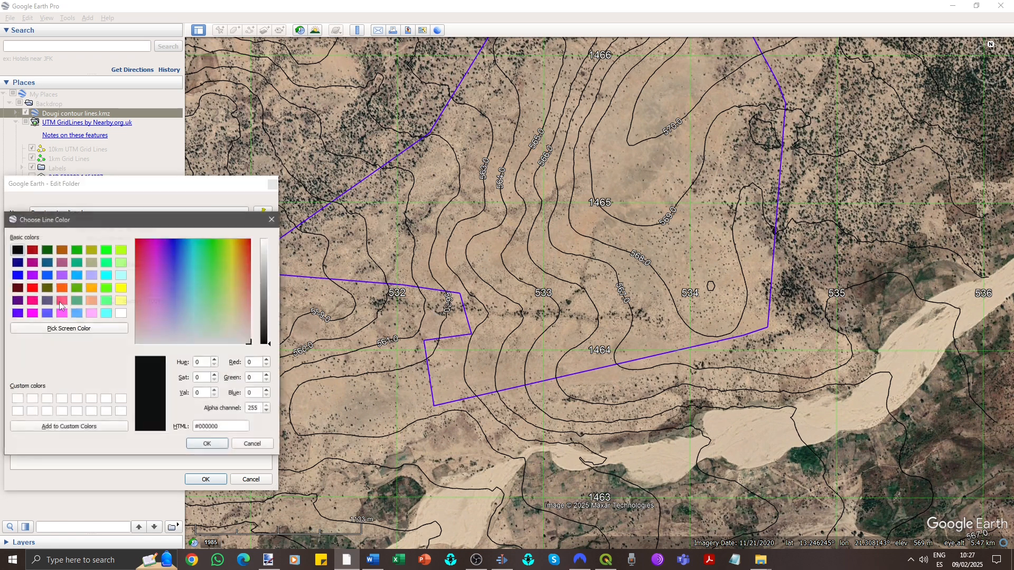
left_click(32, 313)
left_click(214, 444)
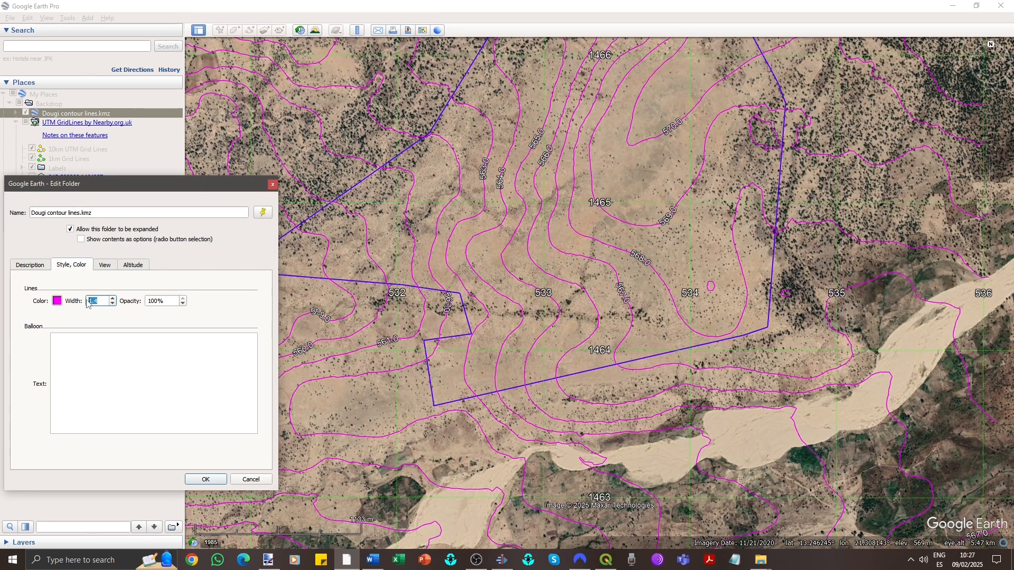
- Set the contour line color back to black and accept the folder's style changes
left_click(58, 301)
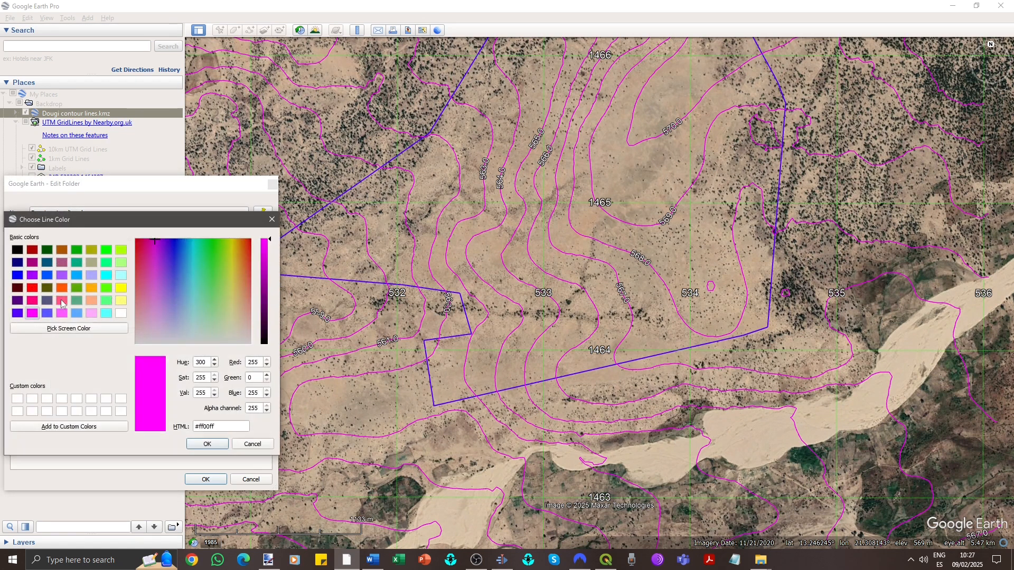
left_click(16, 250)
left_click(207, 444)
left_click(209, 478)
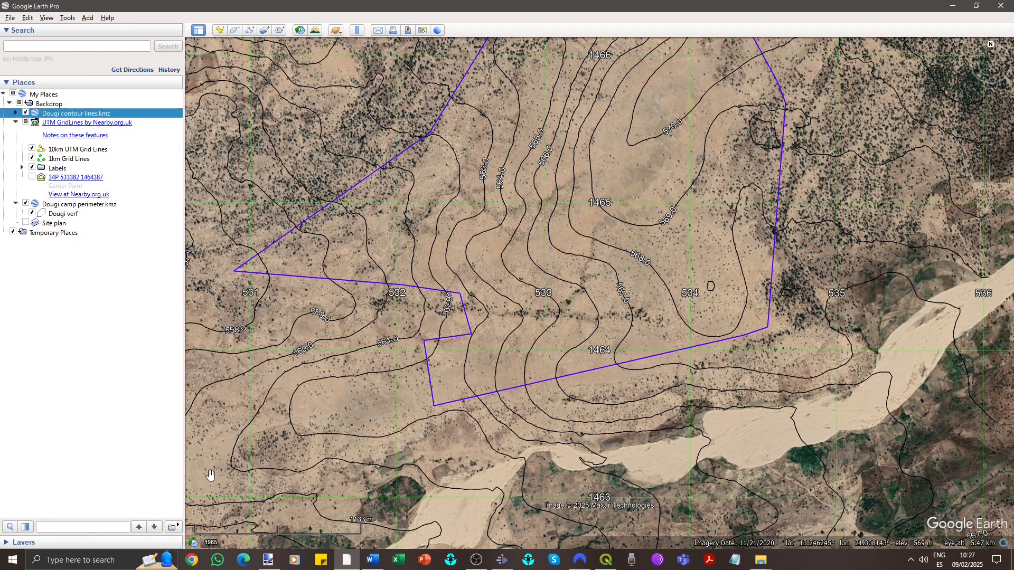